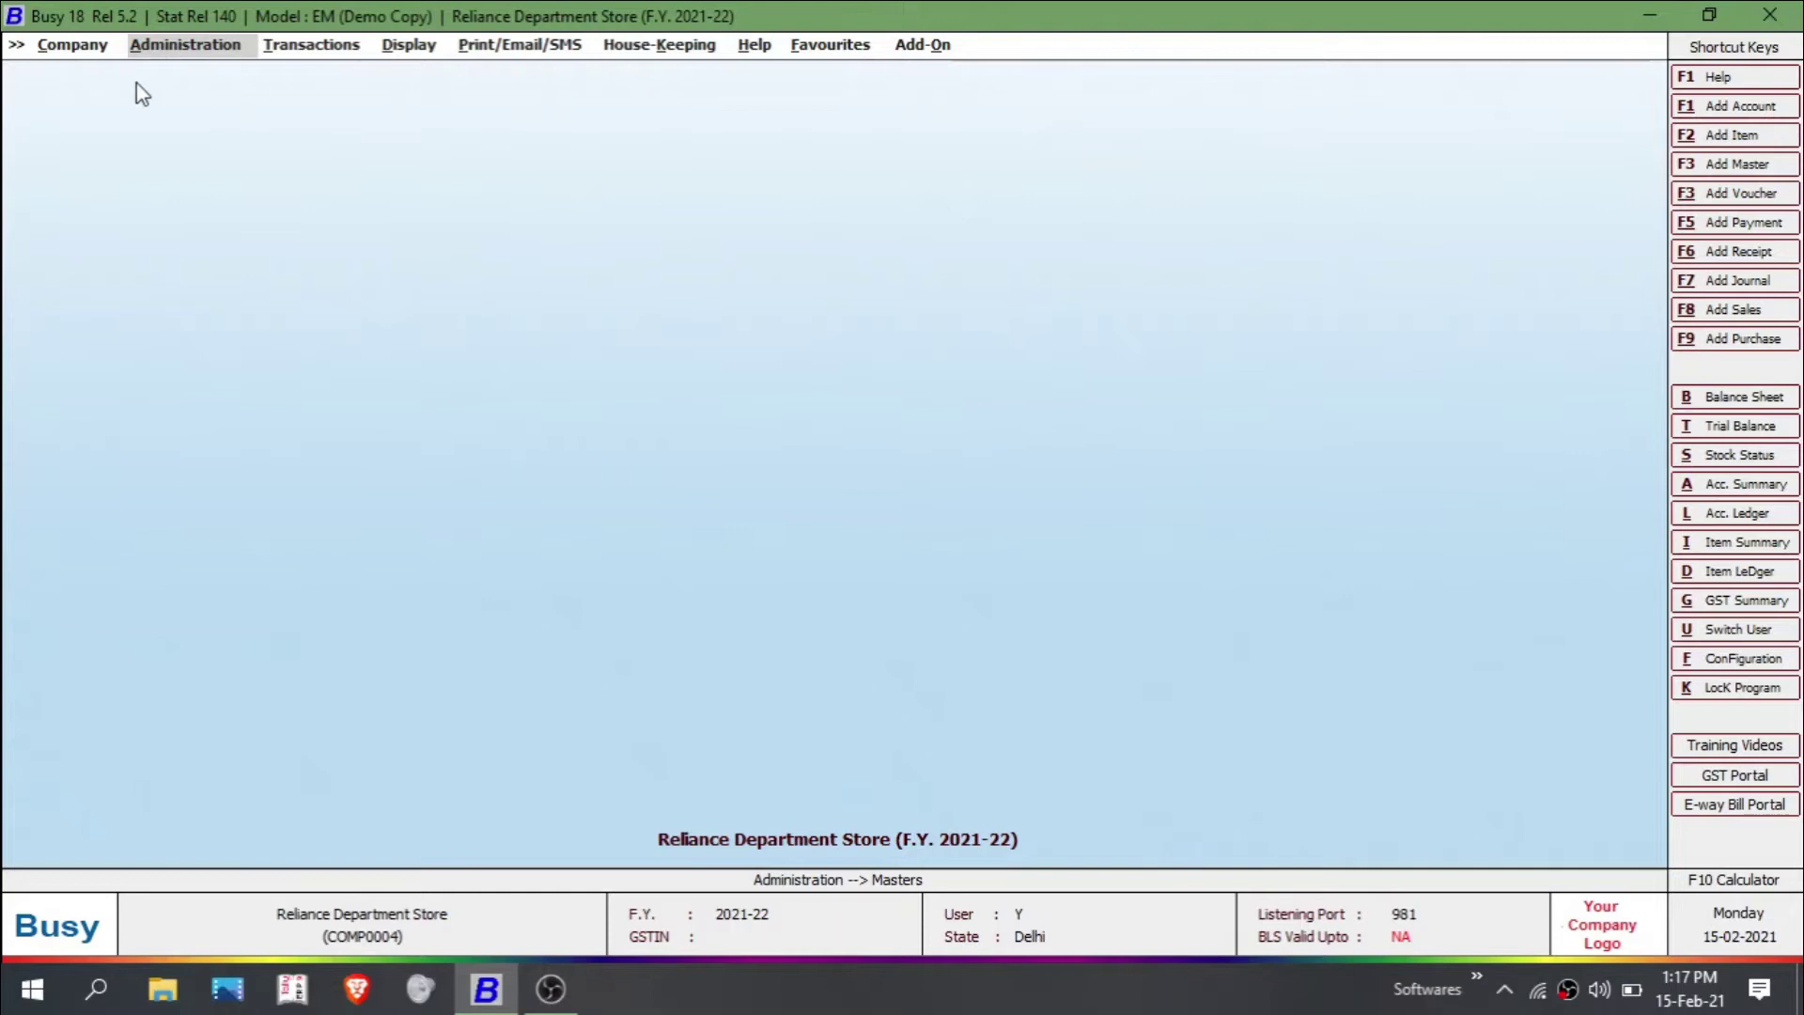
- Show the list of item masters on screen in Standard Format, without filtering on or showing the tax category
{"action": "left_click", "coordinate": [219, 55]}
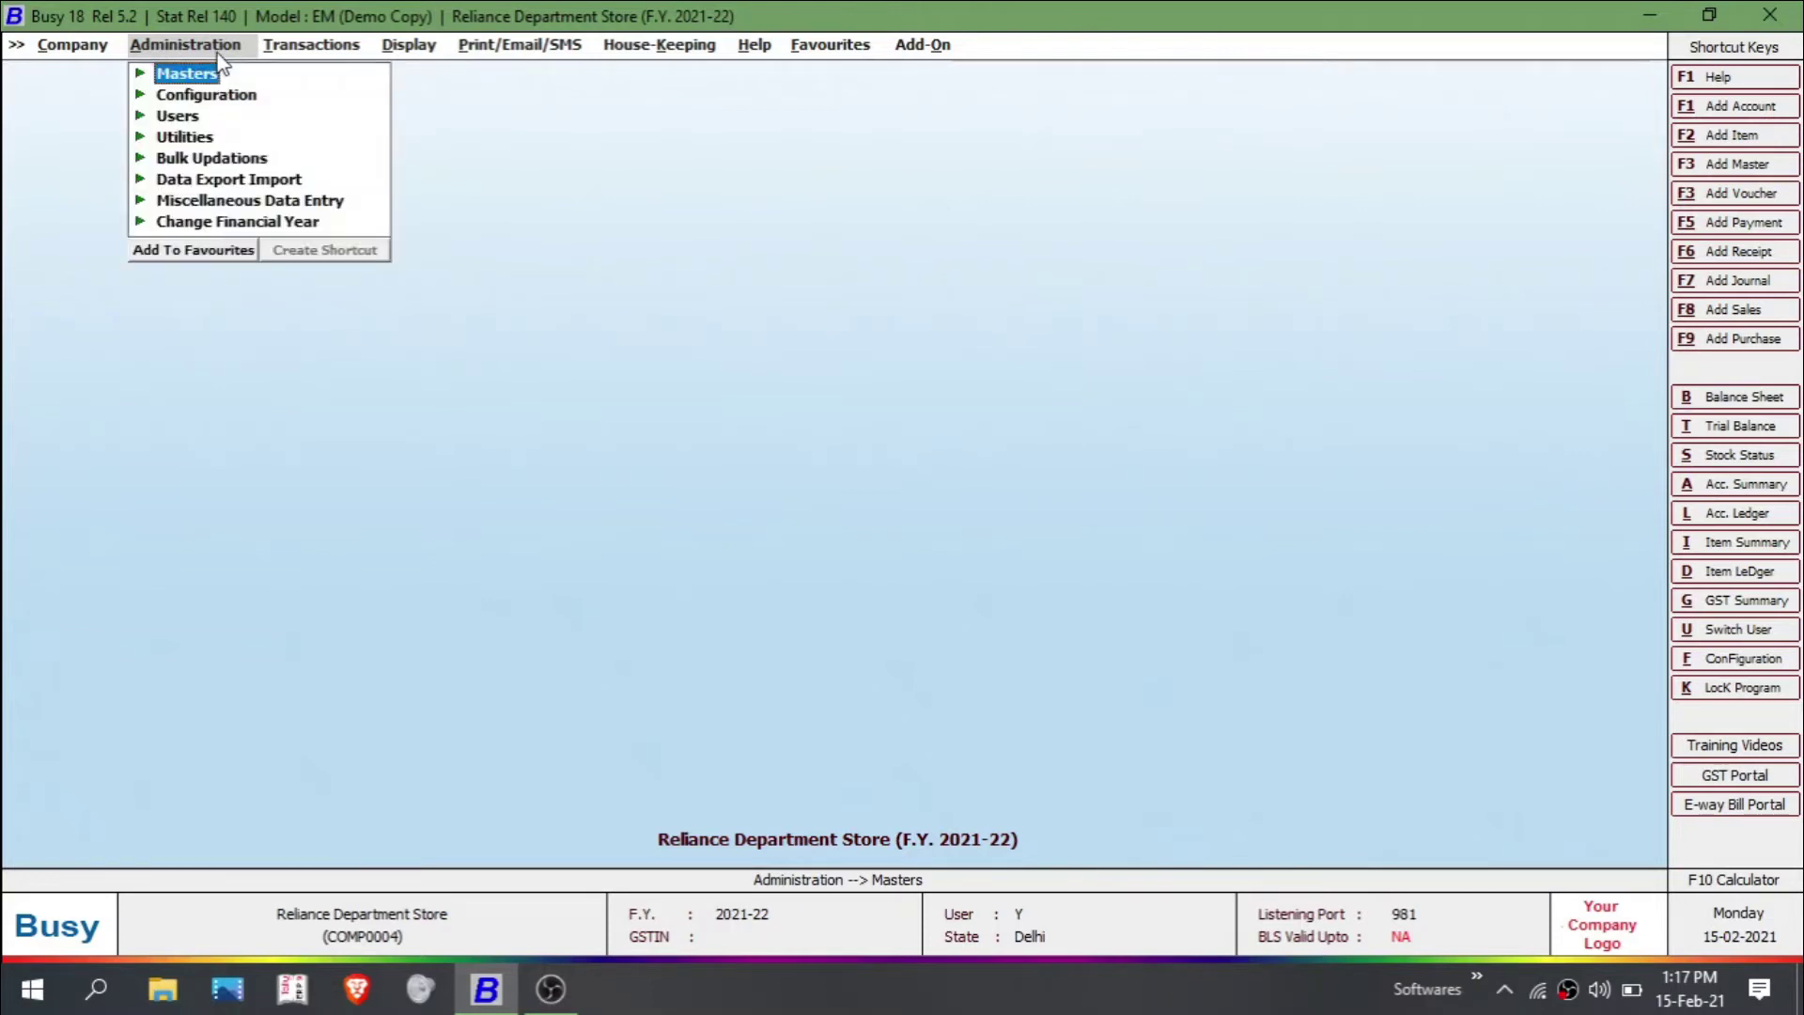
{"action": "left_click", "coordinate": [196, 74]}
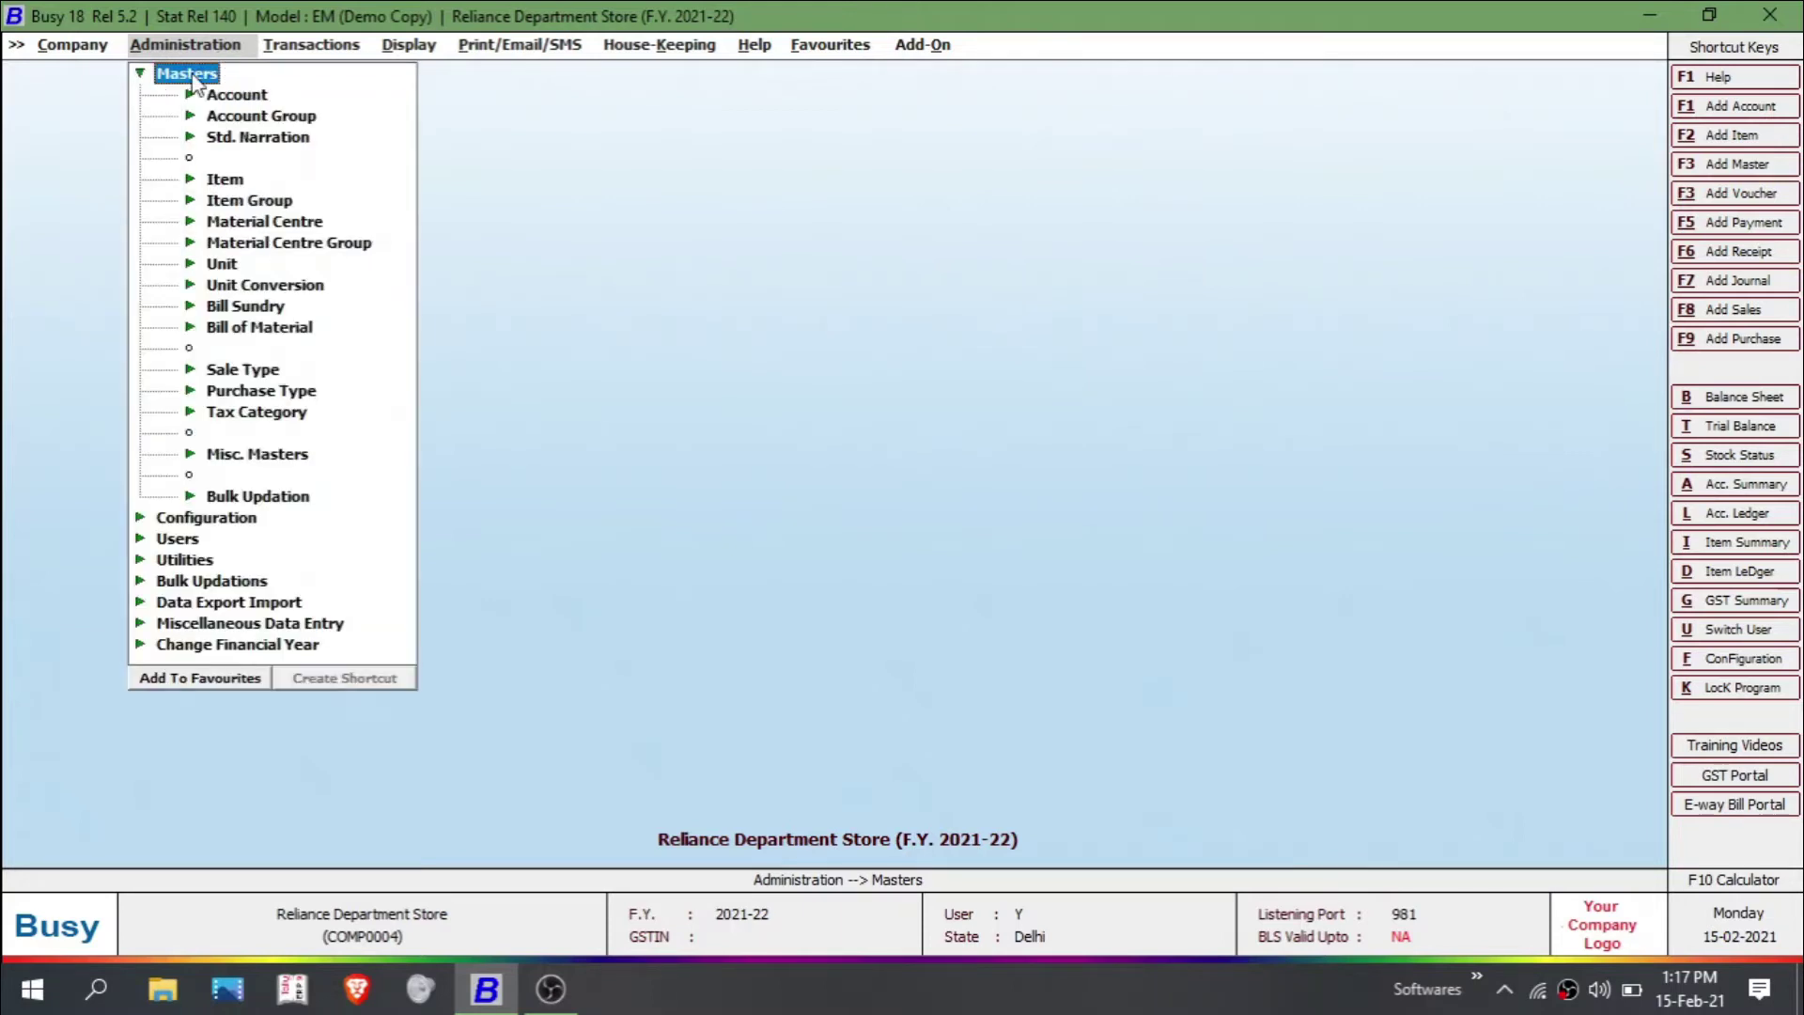
{"action": "left_click", "coordinate": [235, 183]}
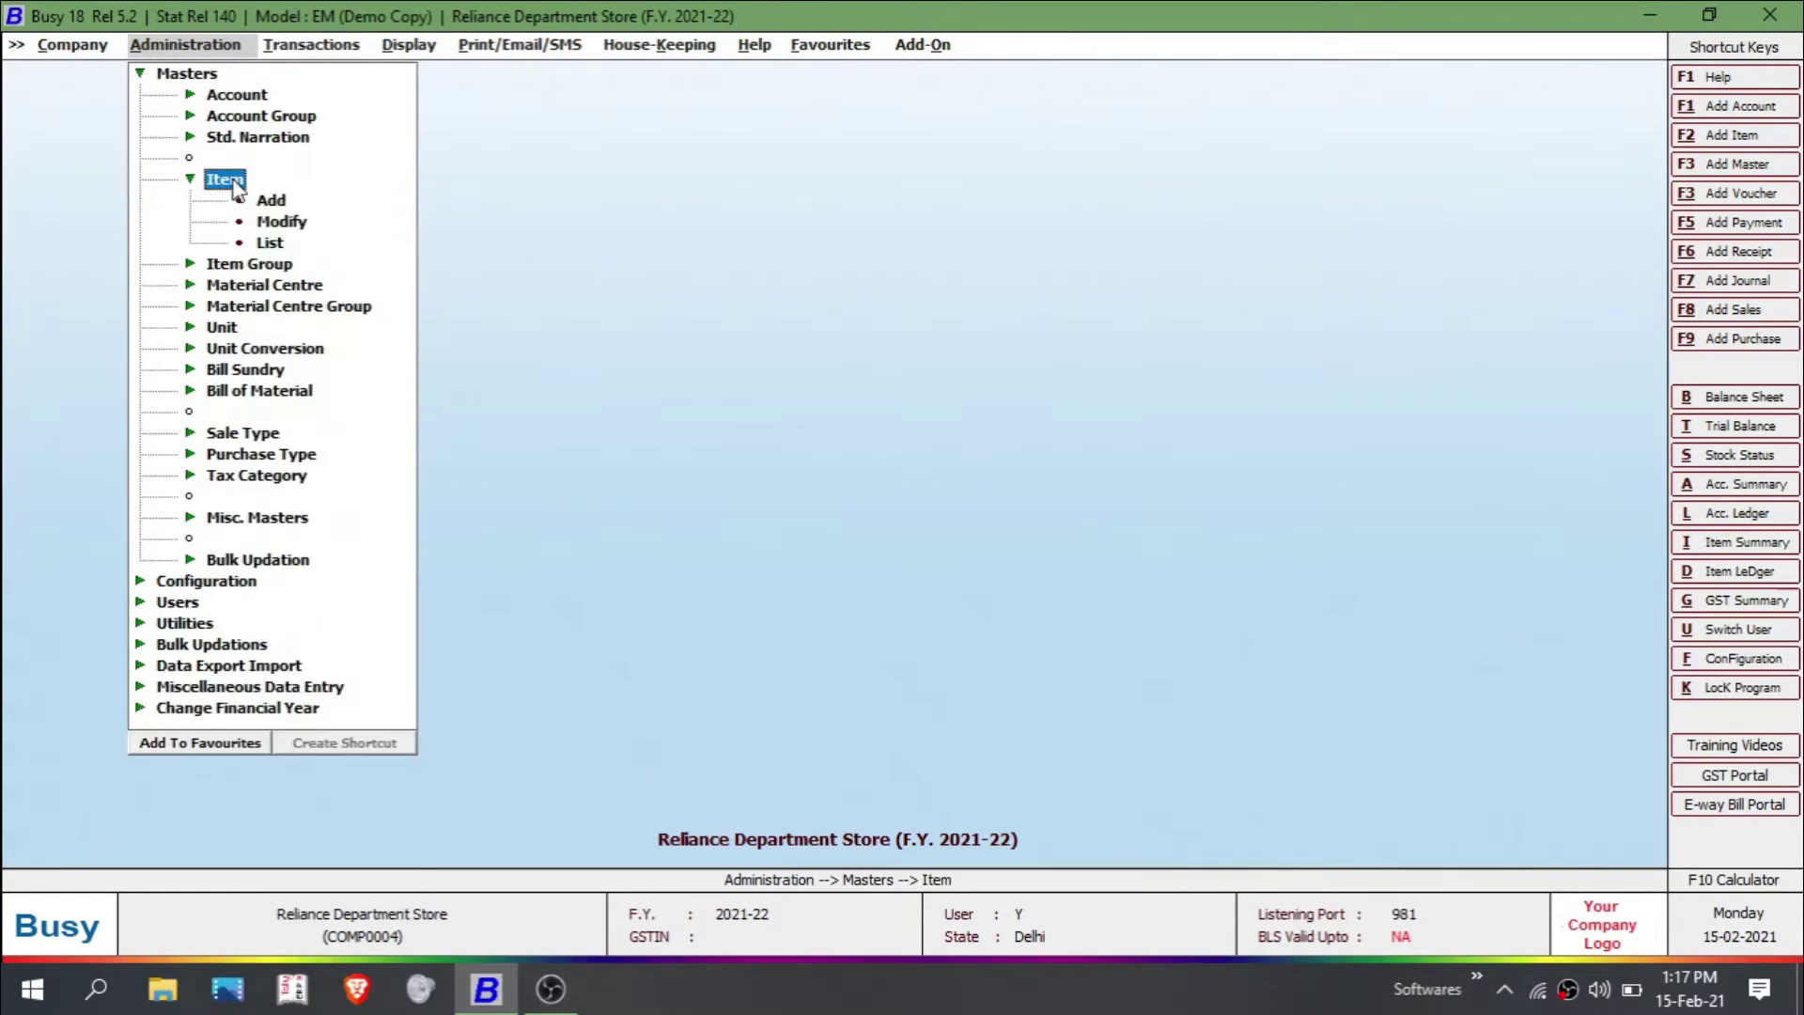
{"action": "left_click", "coordinate": [267, 244]}
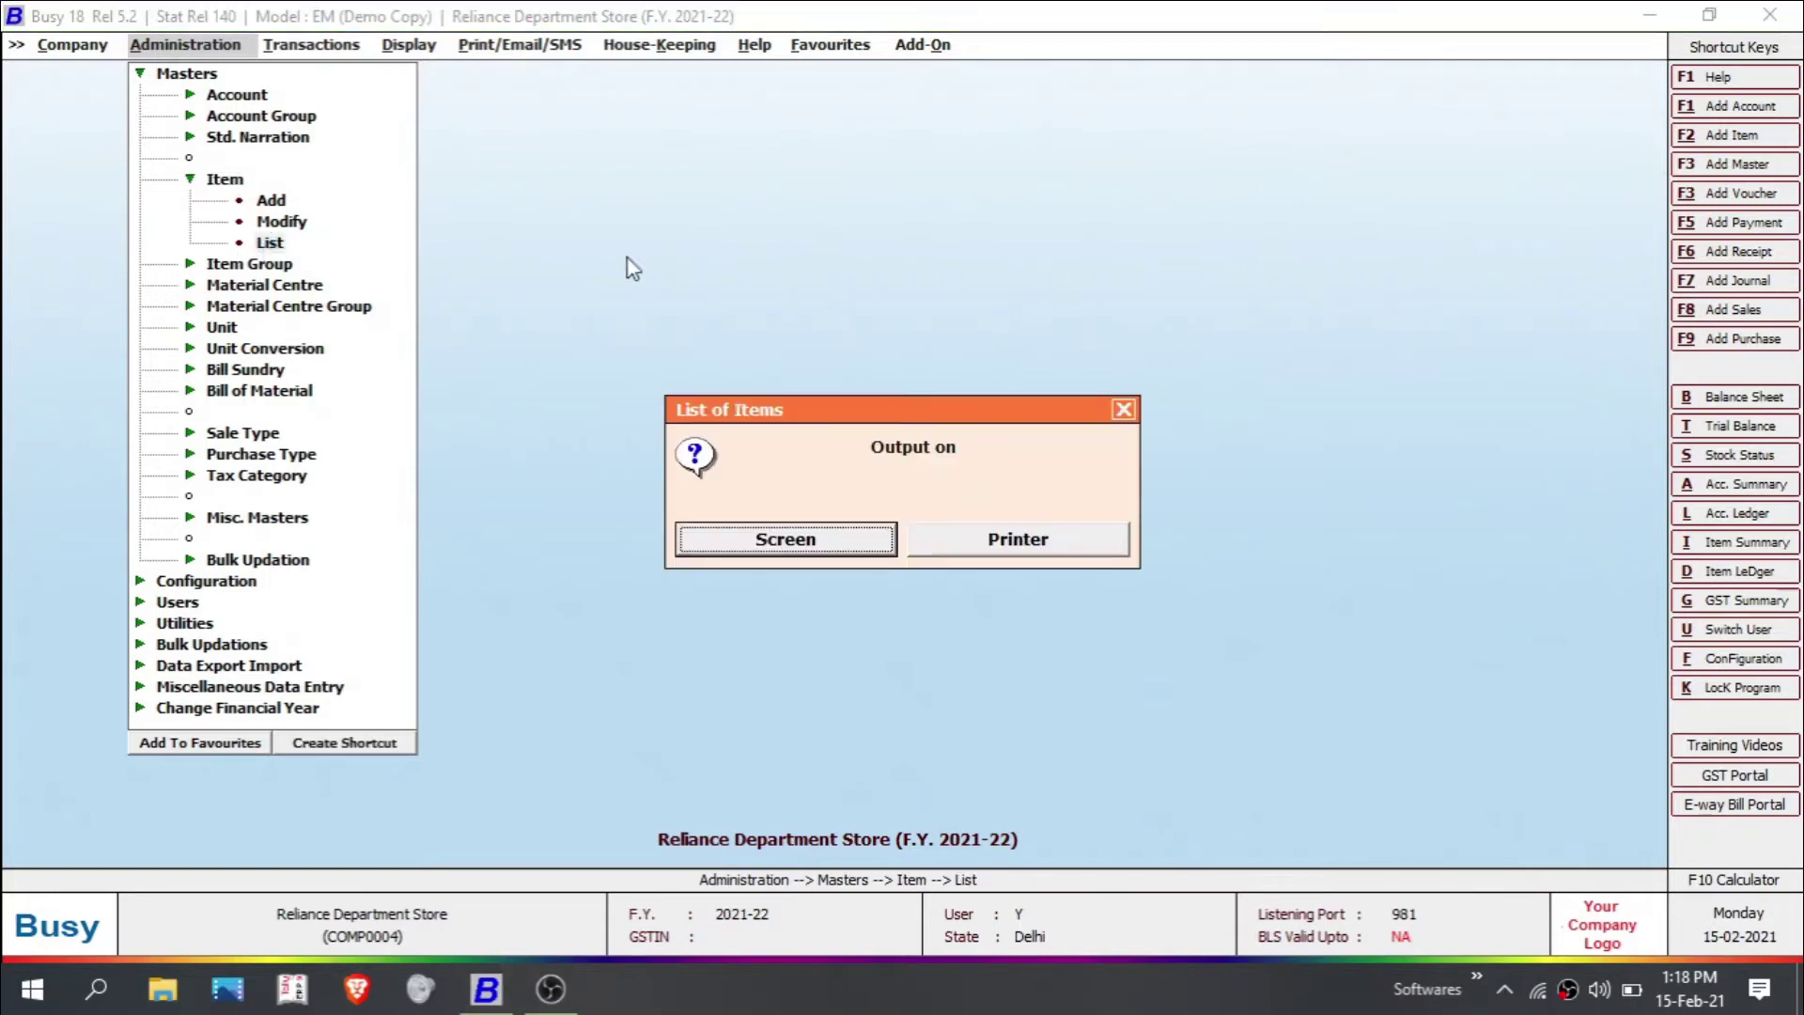
{"action": "left_click", "coordinate": [766, 544]}
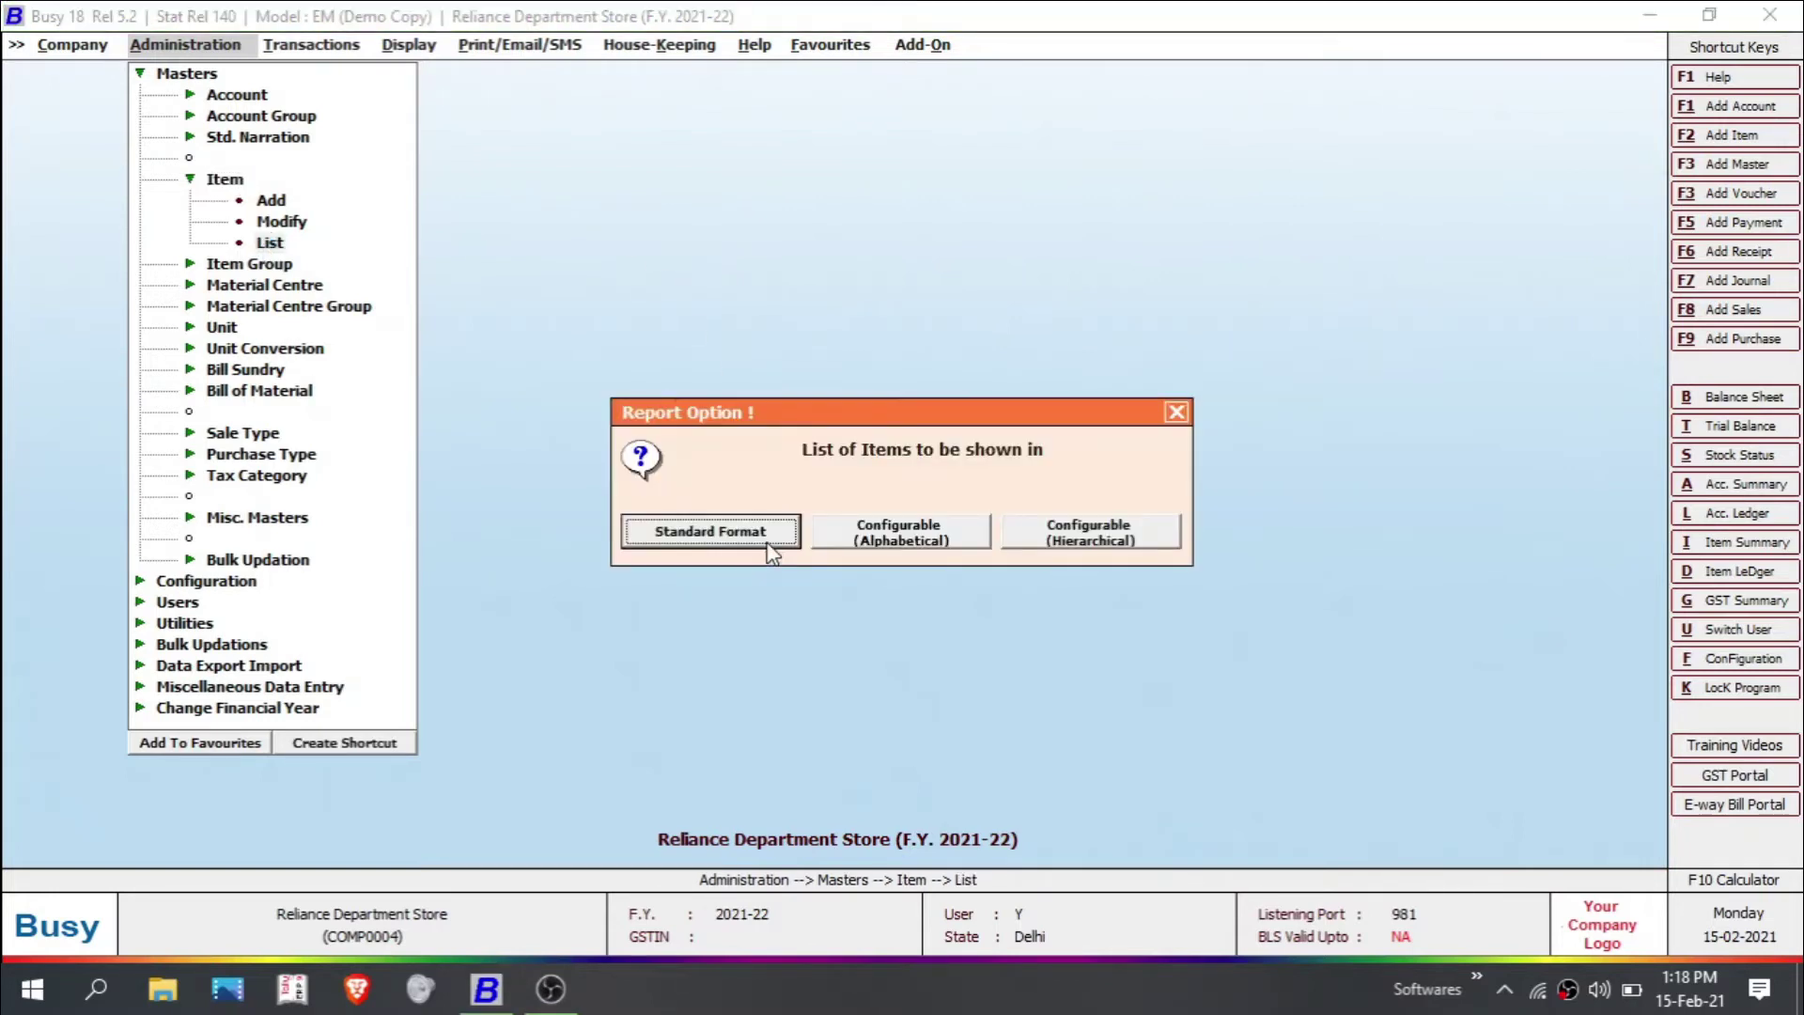
{"action": "left_click", "coordinate": [738, 545]}
{"action": "left_click", "coordinate": [737, 541]}
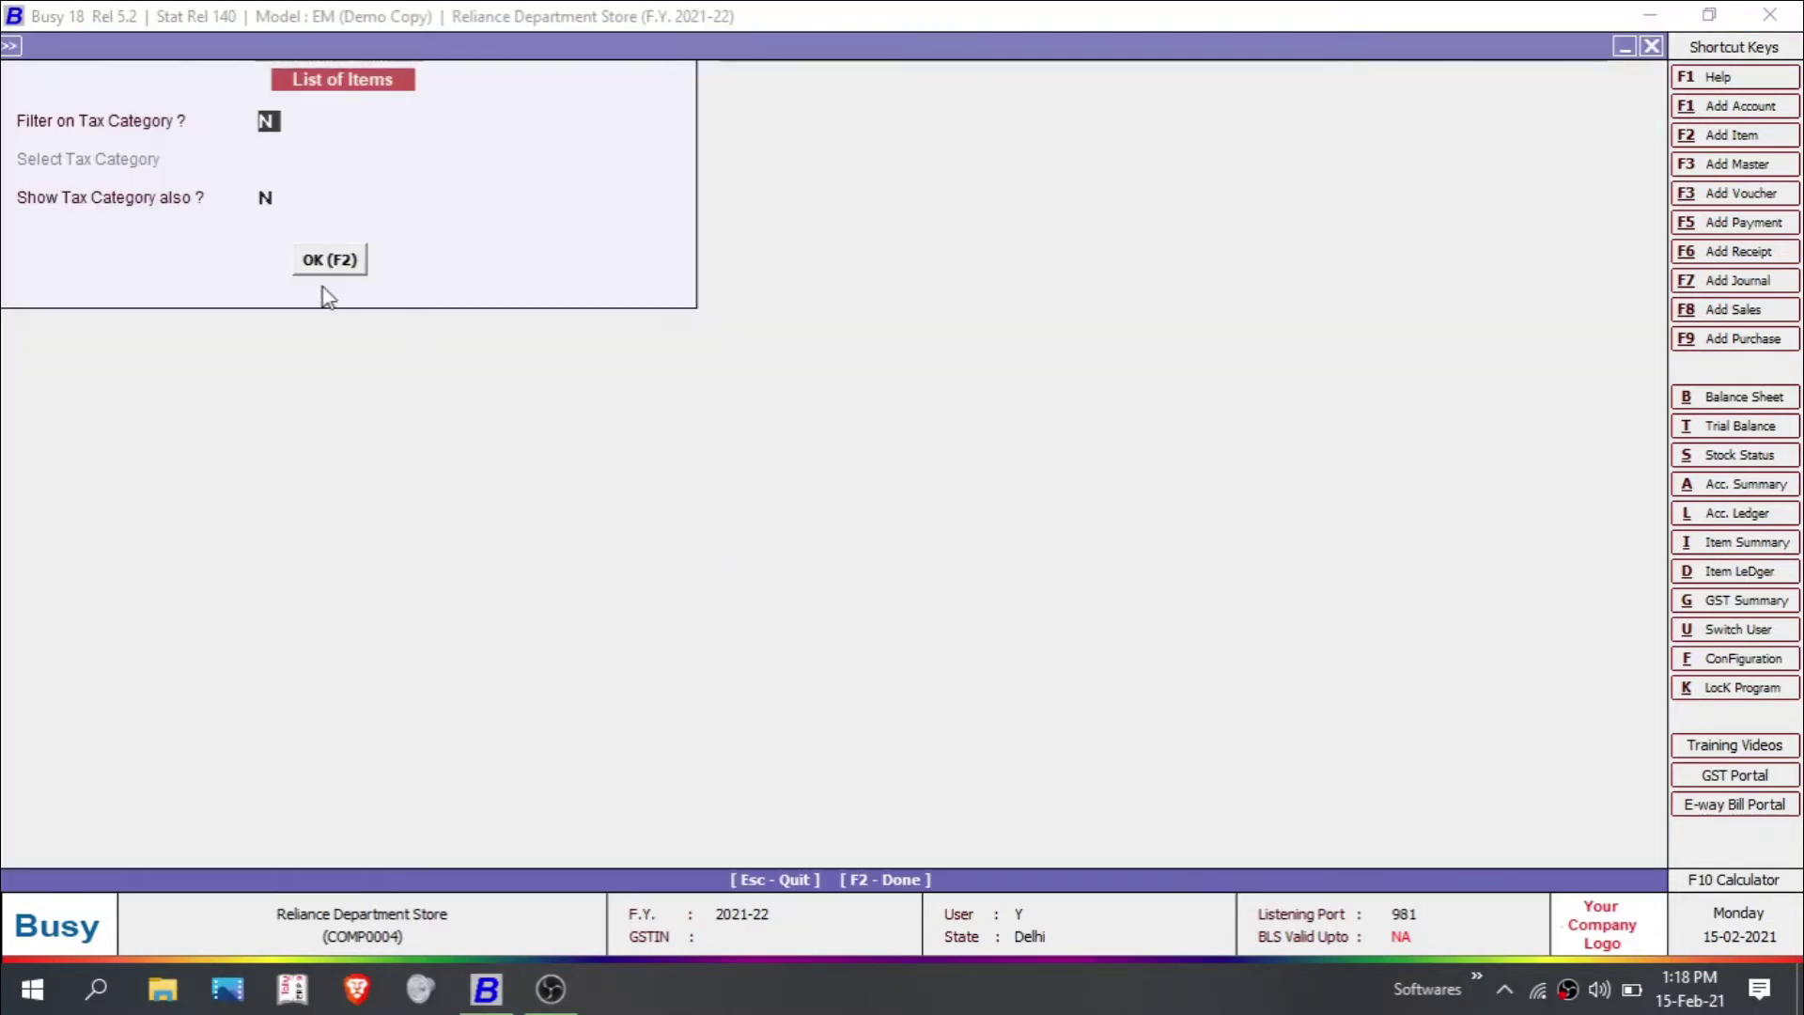
{"action": "left_click", "coordinate": [338, 265]}
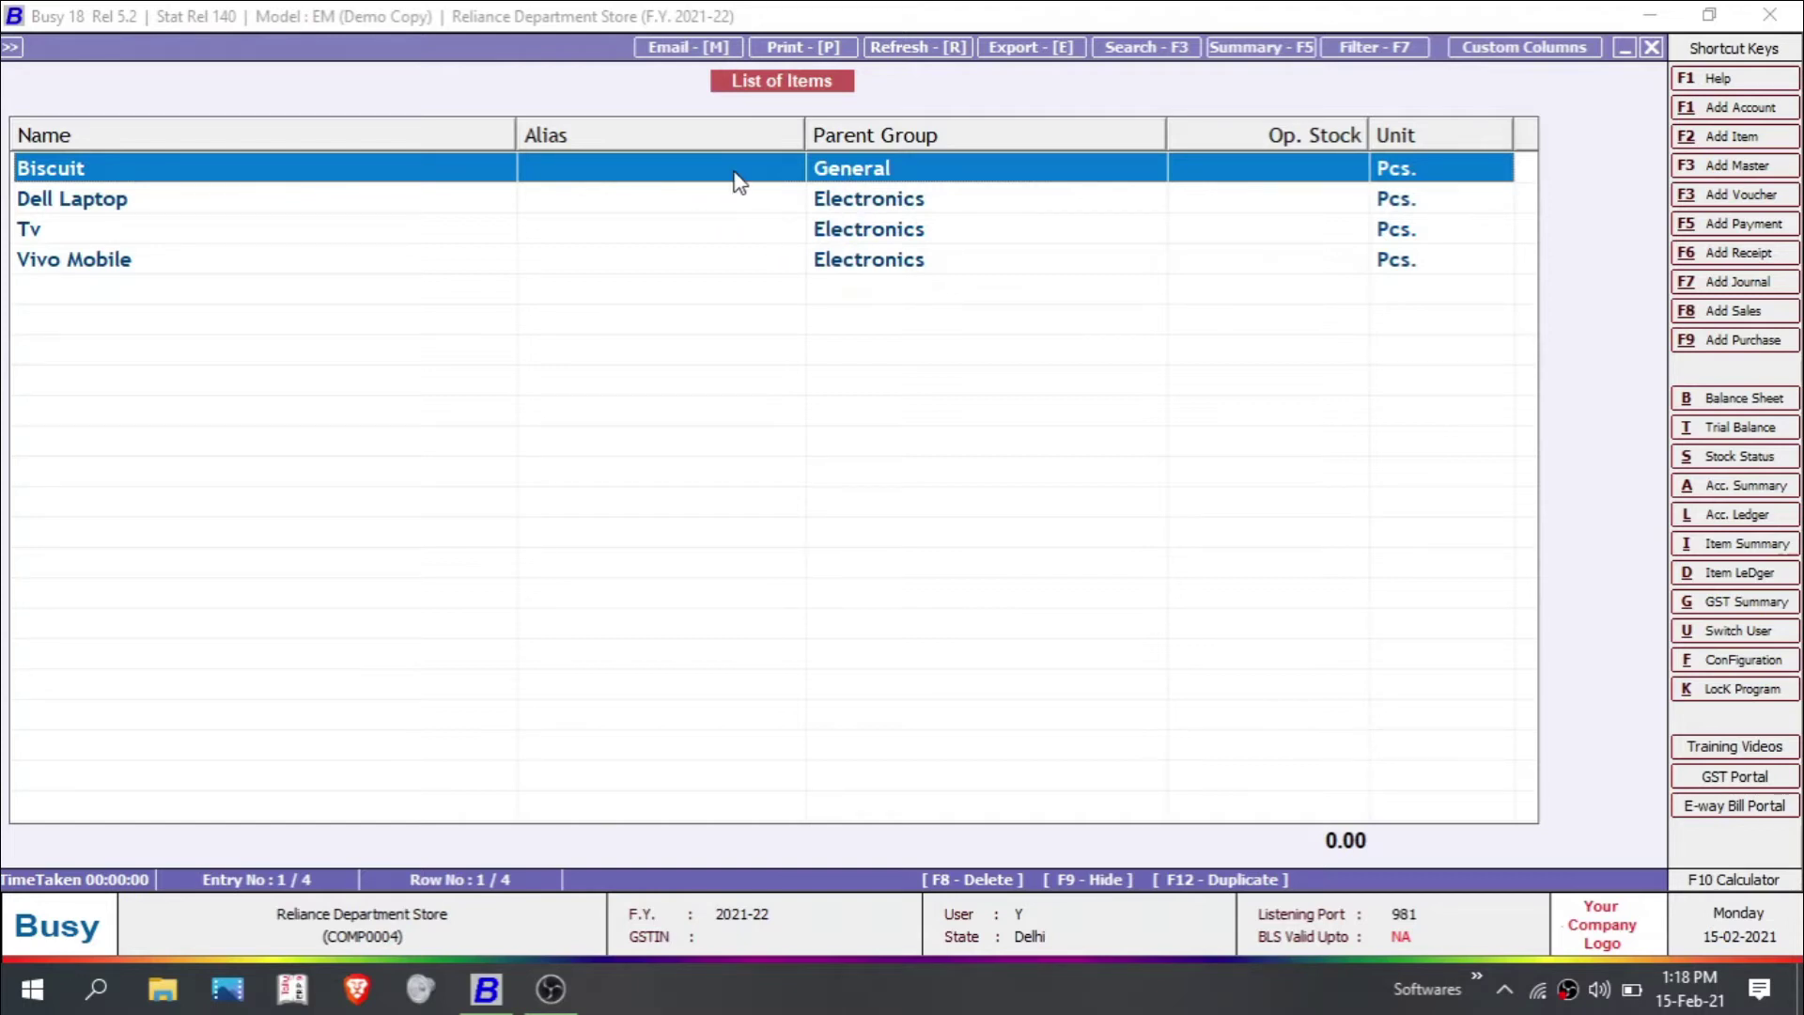
- Open the Biscuit item master from the list and delete it
{"action": "double_click", "coordinate": [229, 172]}
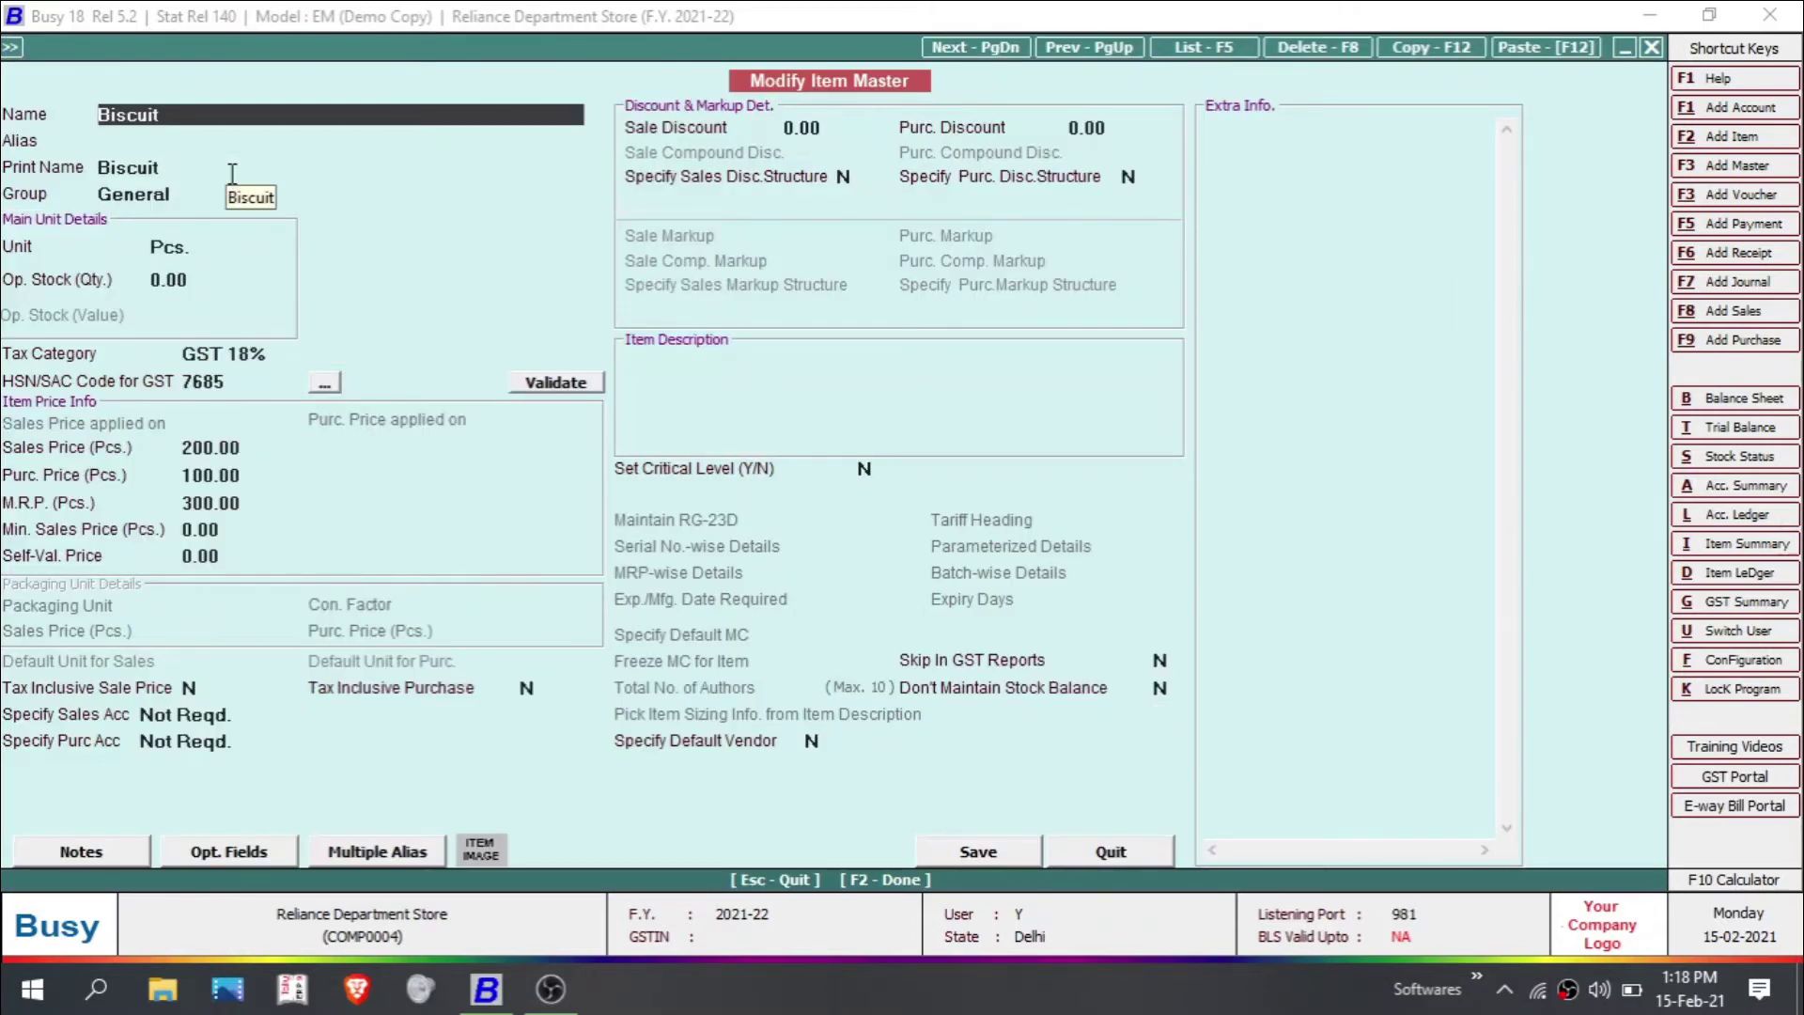
{"action": "key", "text": "F8"}
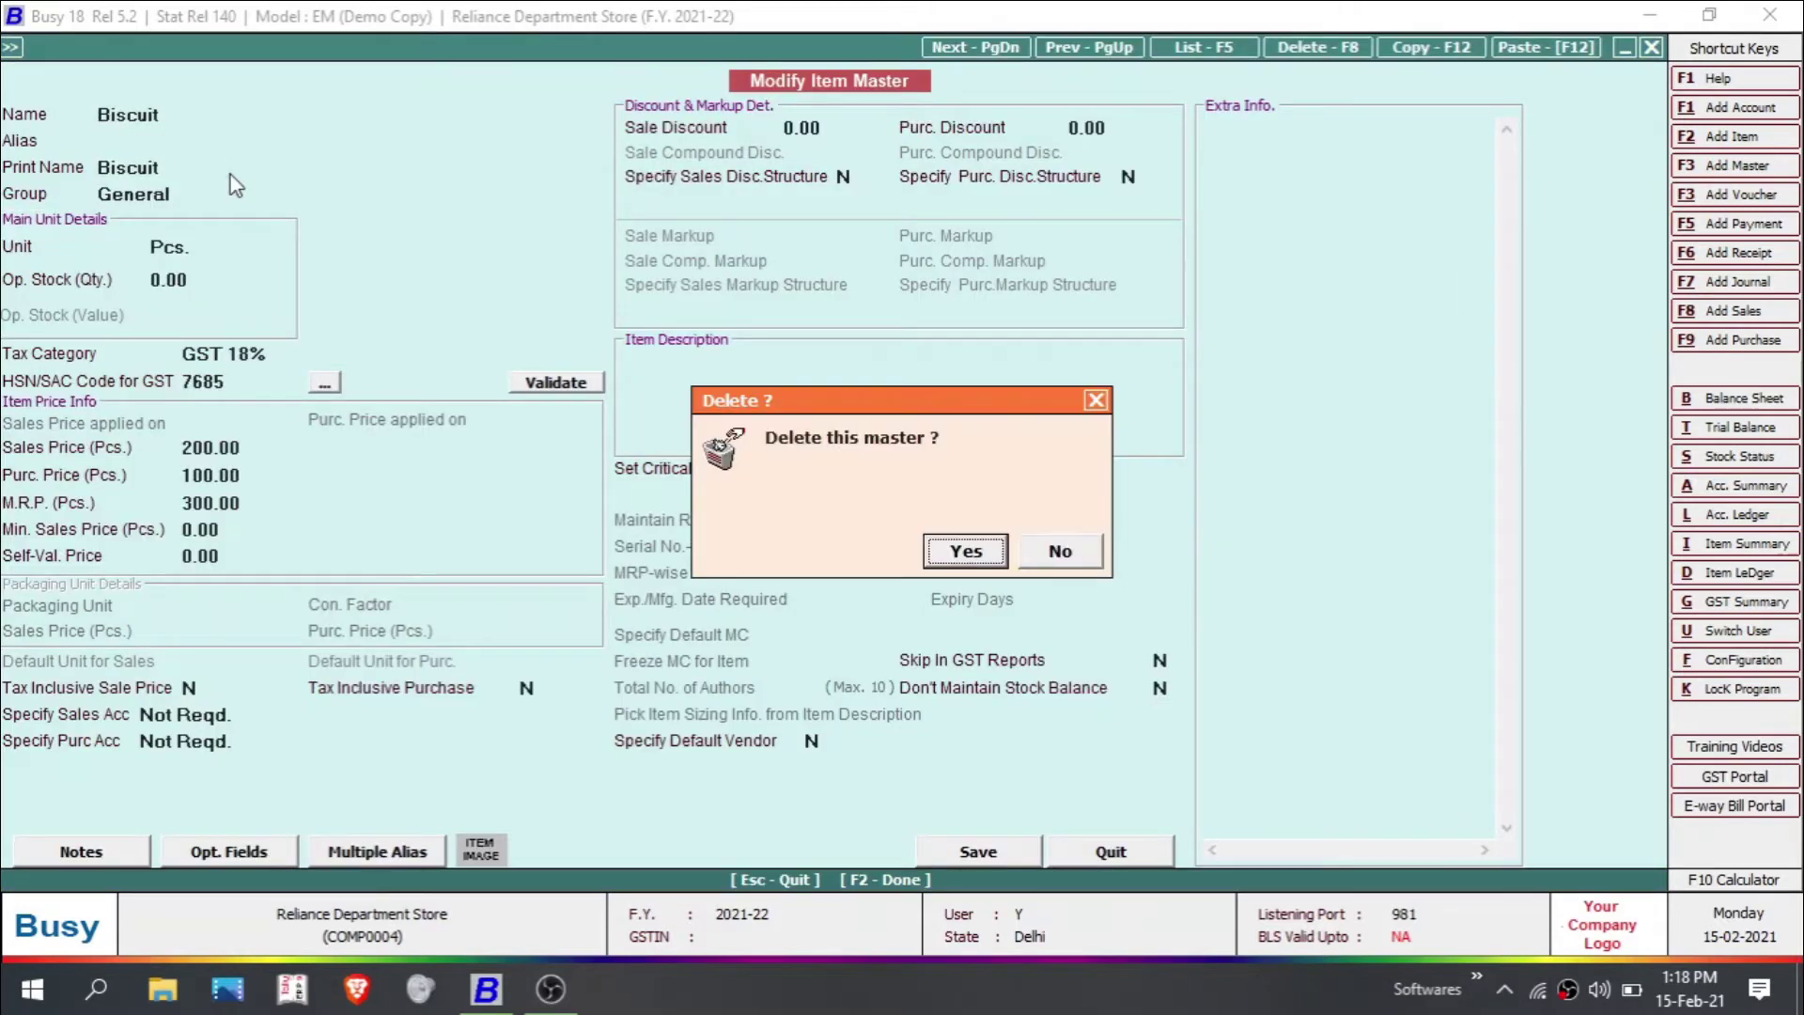
{"action": "left_click", "coordinate": [966, 553]}
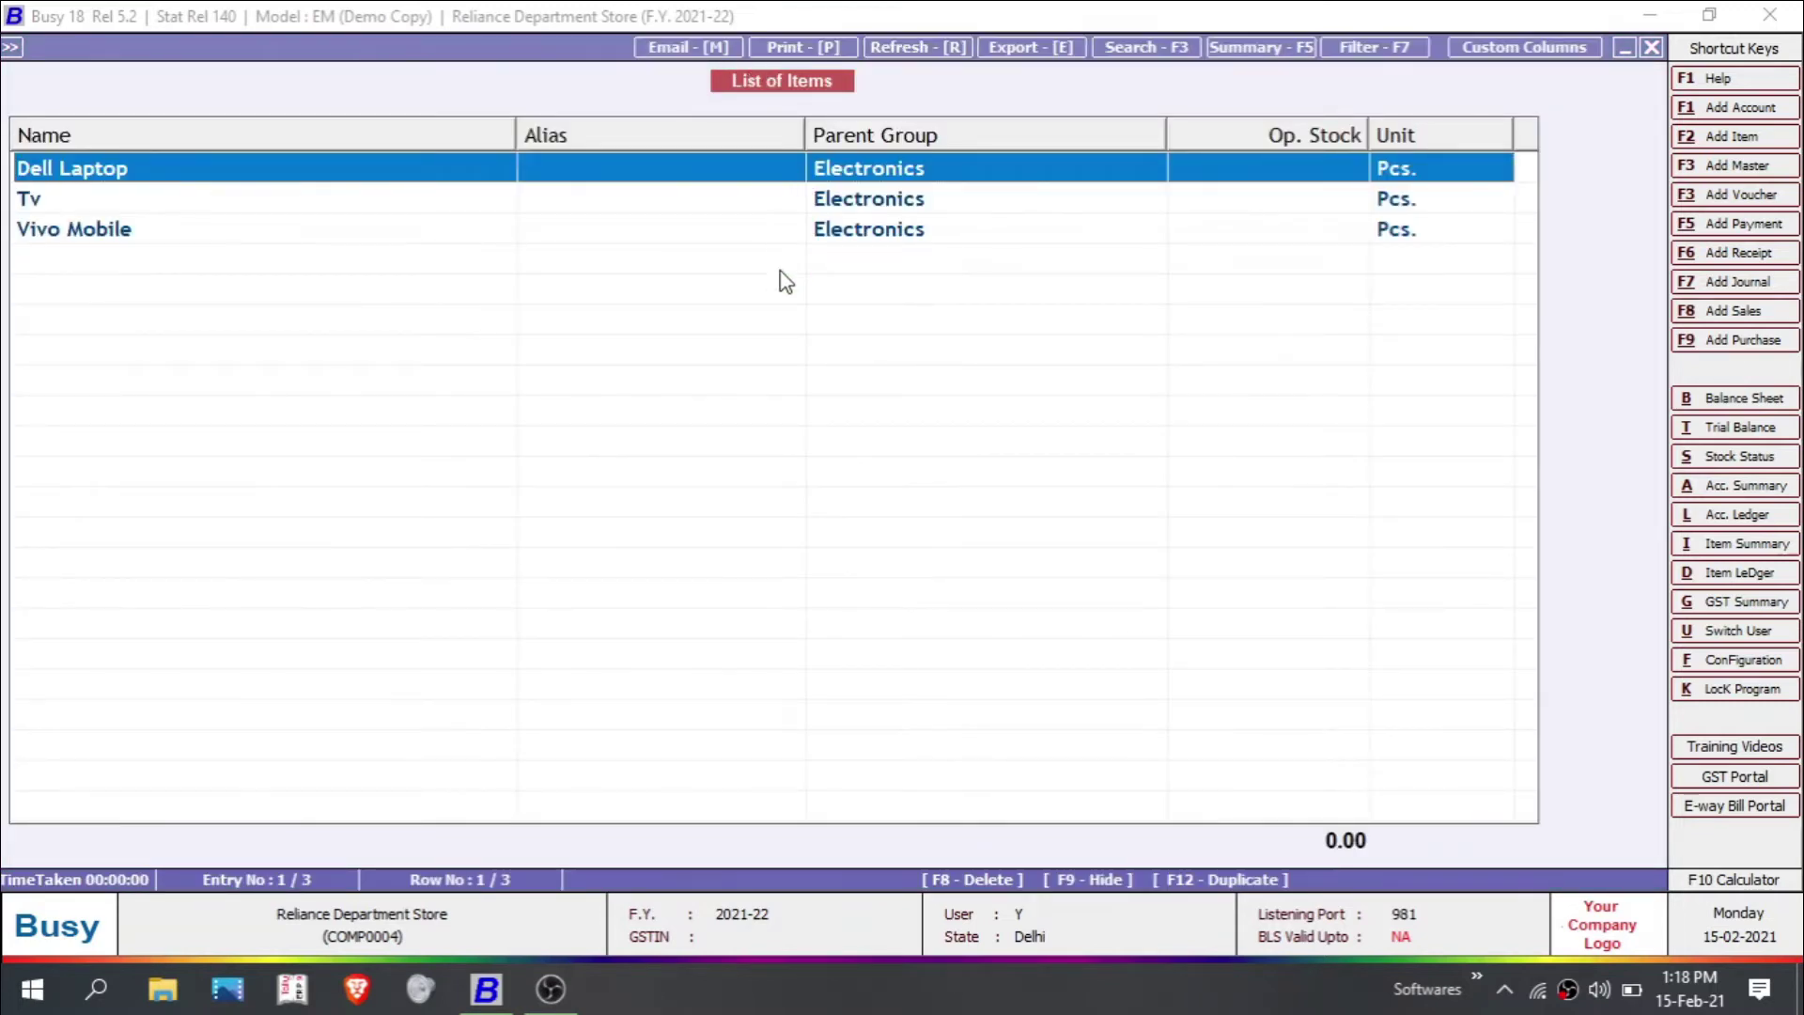
- Try to delete the Dell Laptop item master, and close the item list
{"action": "double_click", "coordinate": [632, 171]}
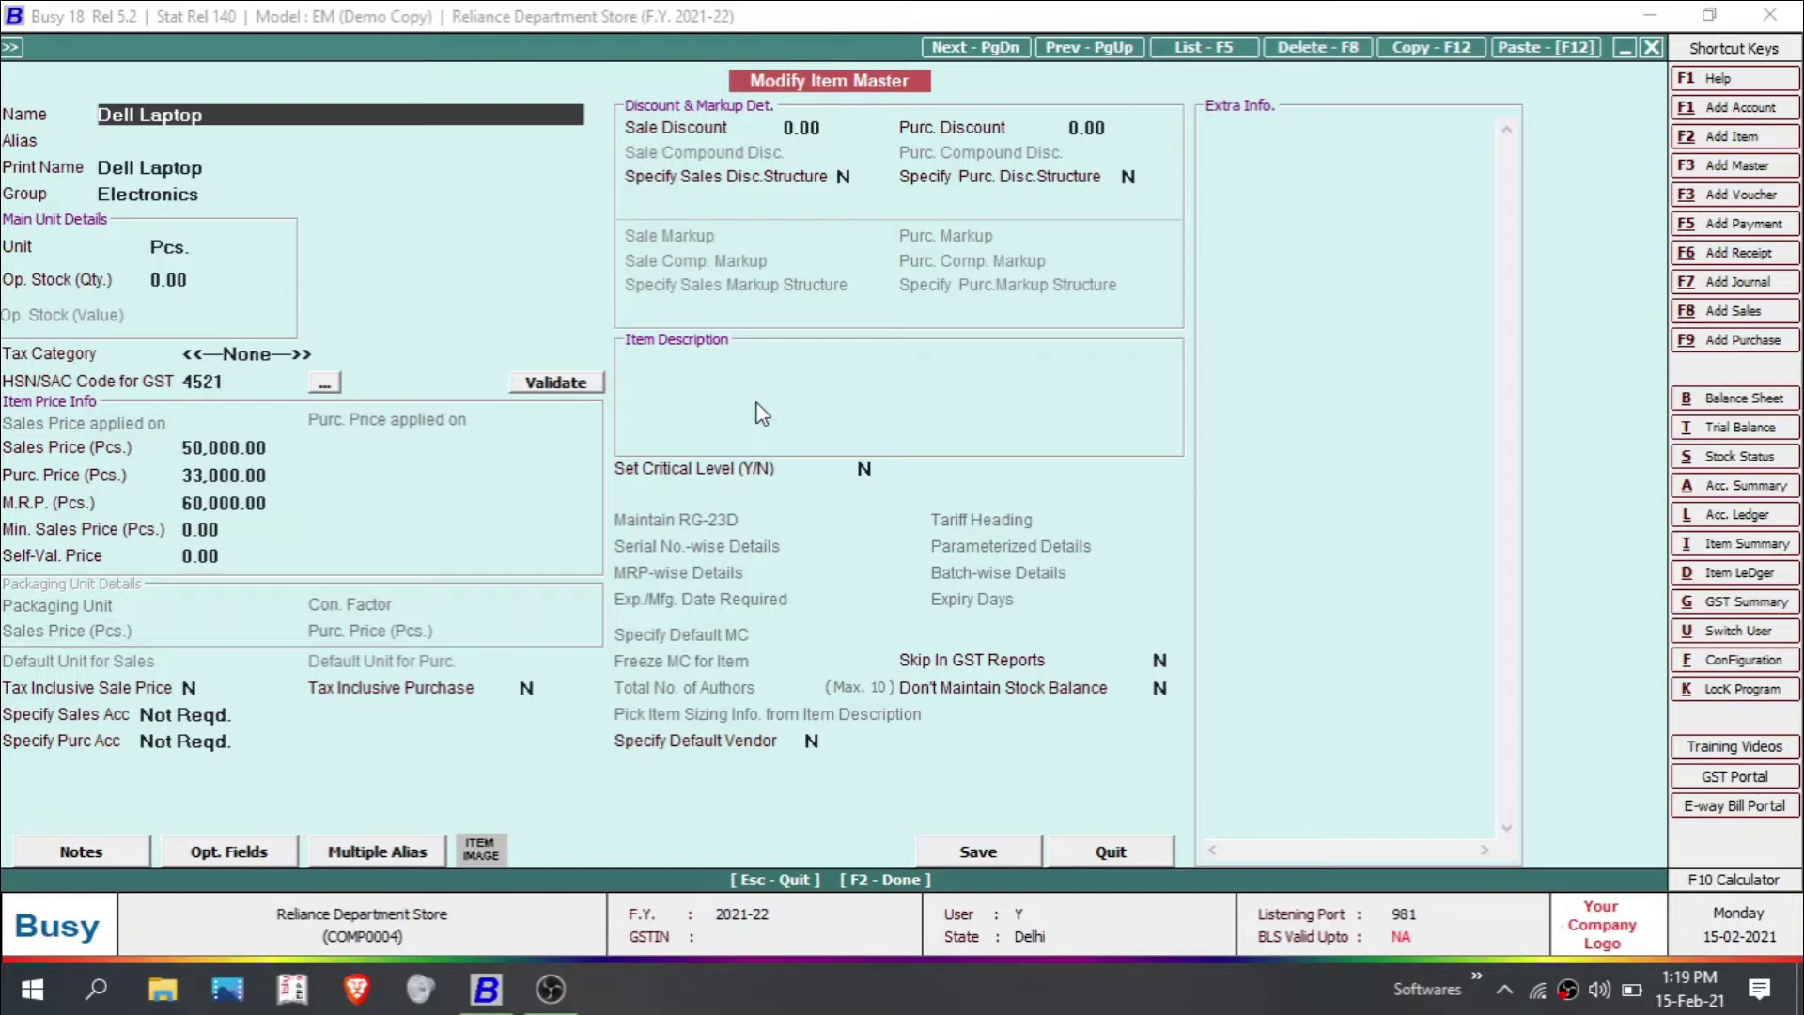
{"action": "key", "text": "F8"}
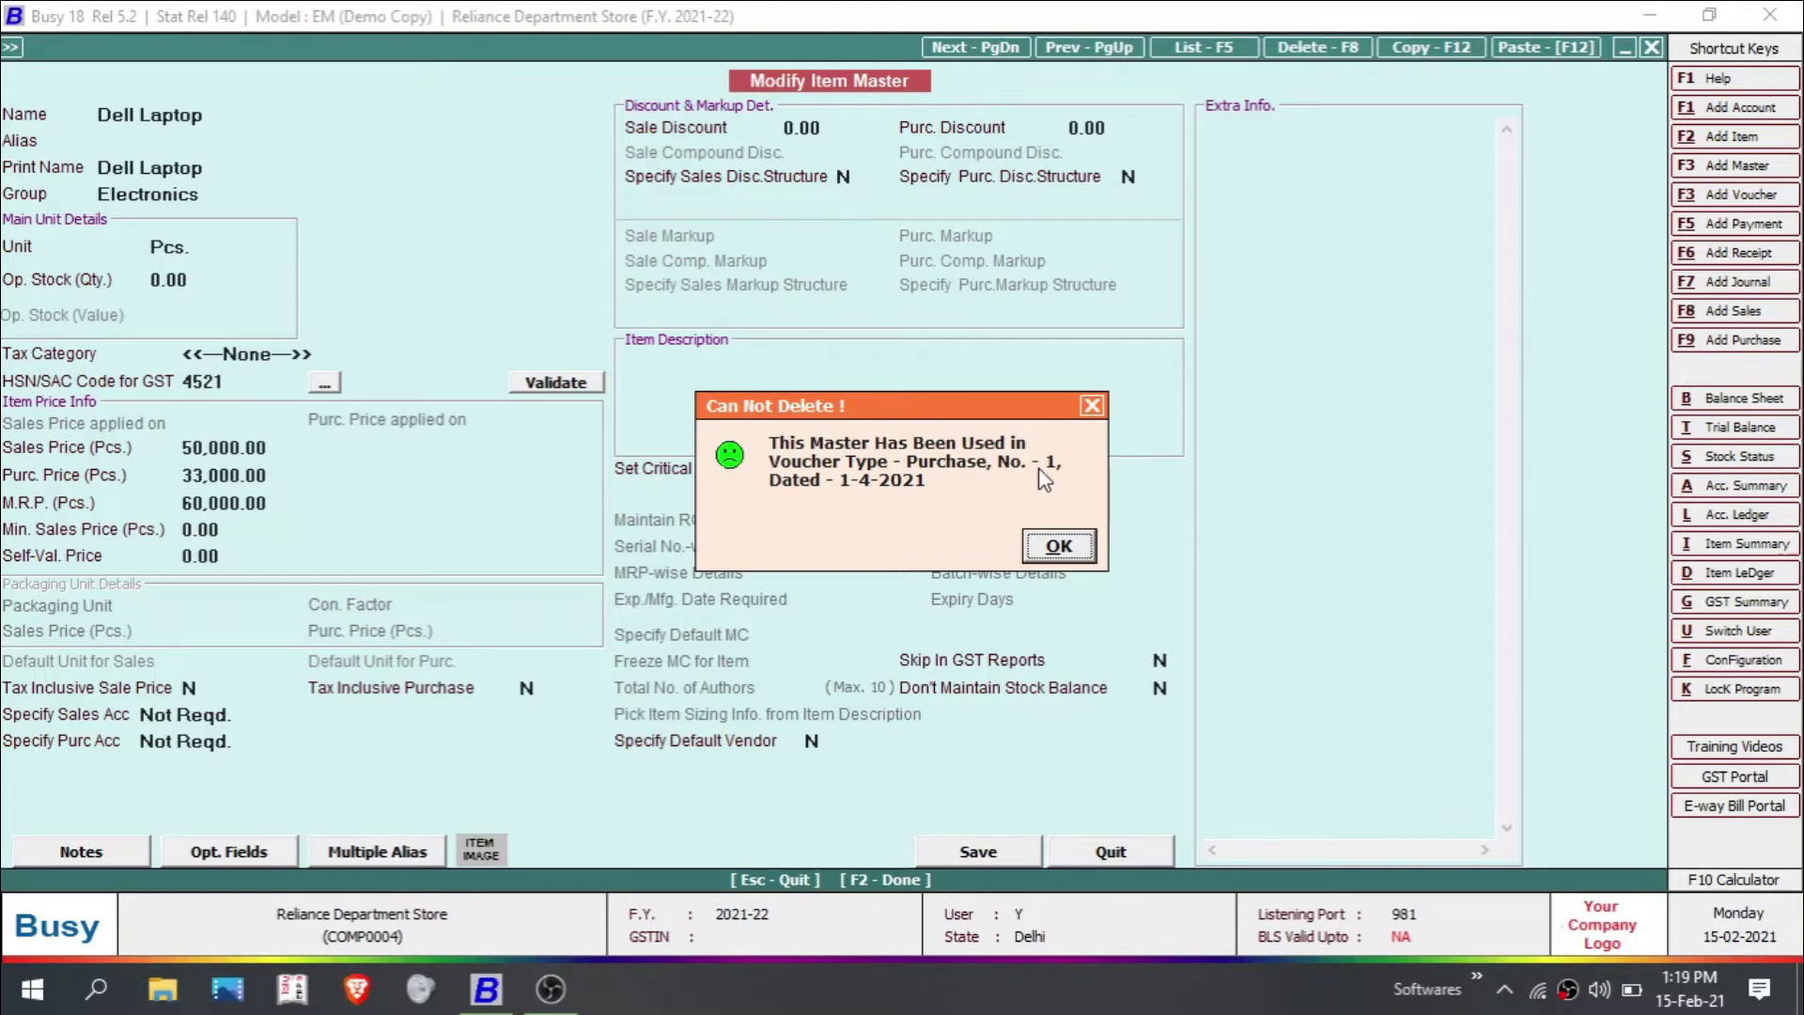
{"action": "left_click", "coordinate": [1063, 549]}
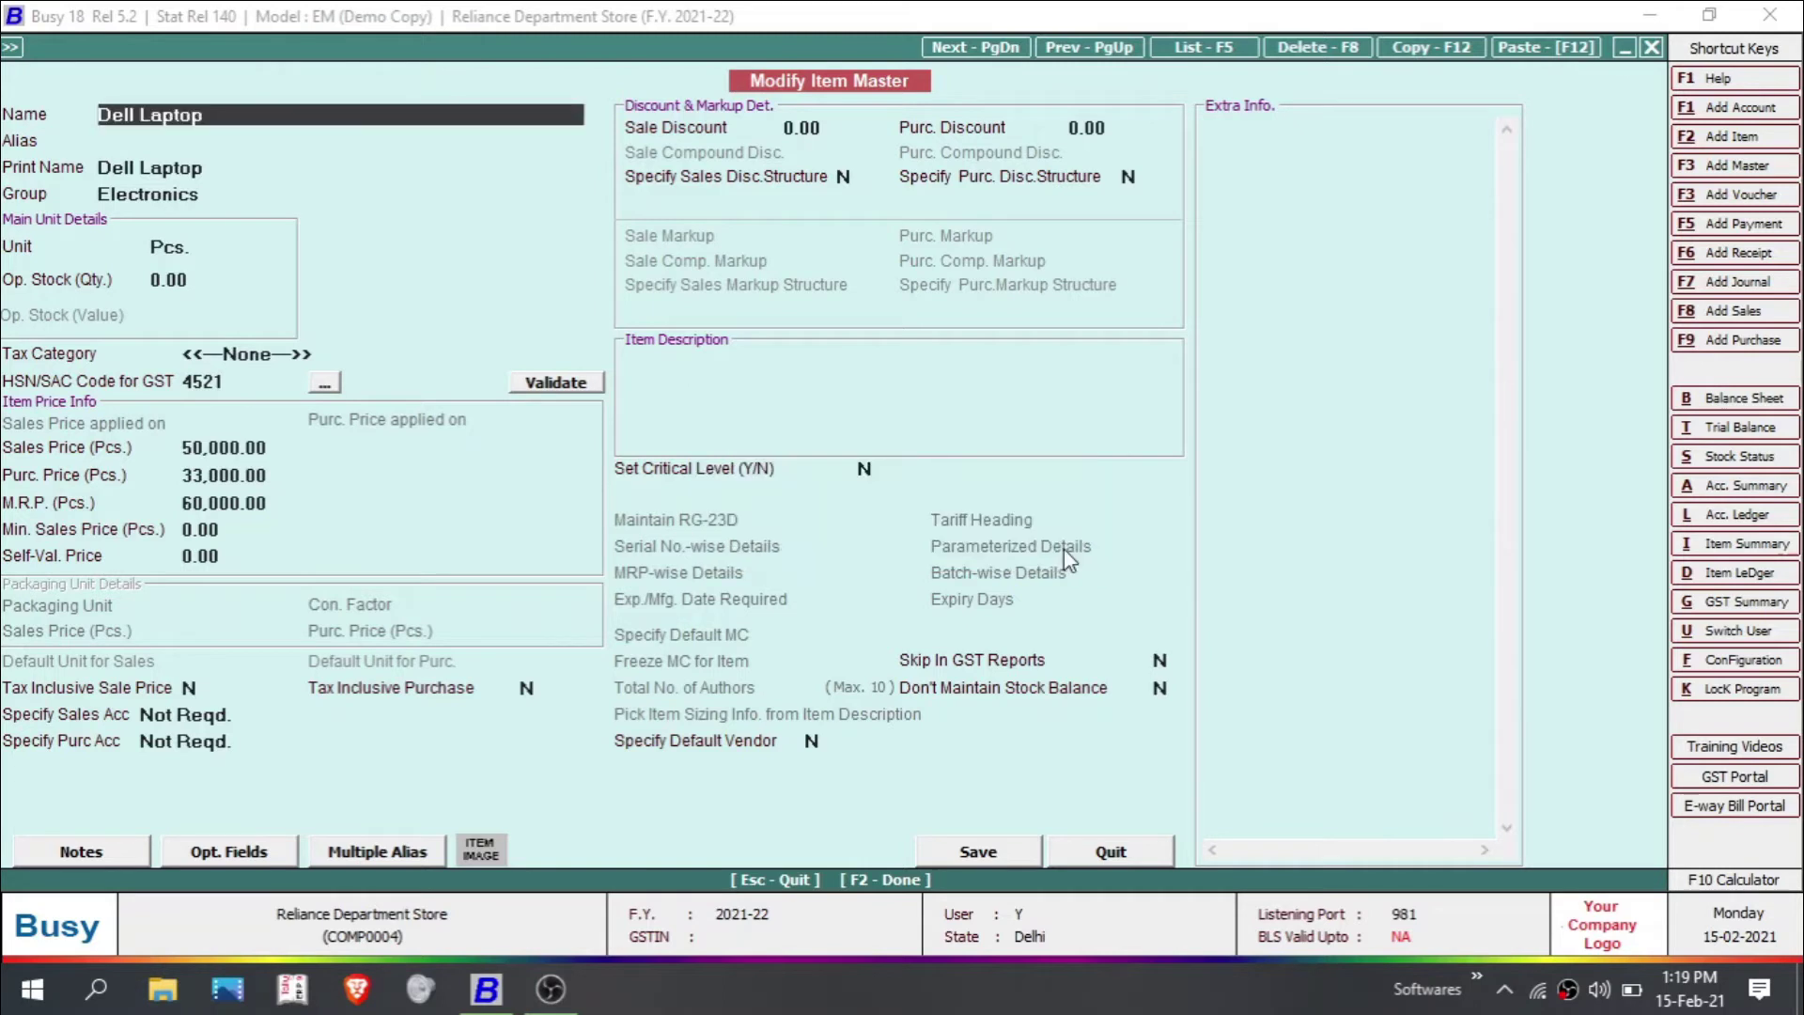
{"action": "key", "text": "Escape"}
{"action": "key", "text": "Escape"}
{"action": "key", "text": "Escape"}
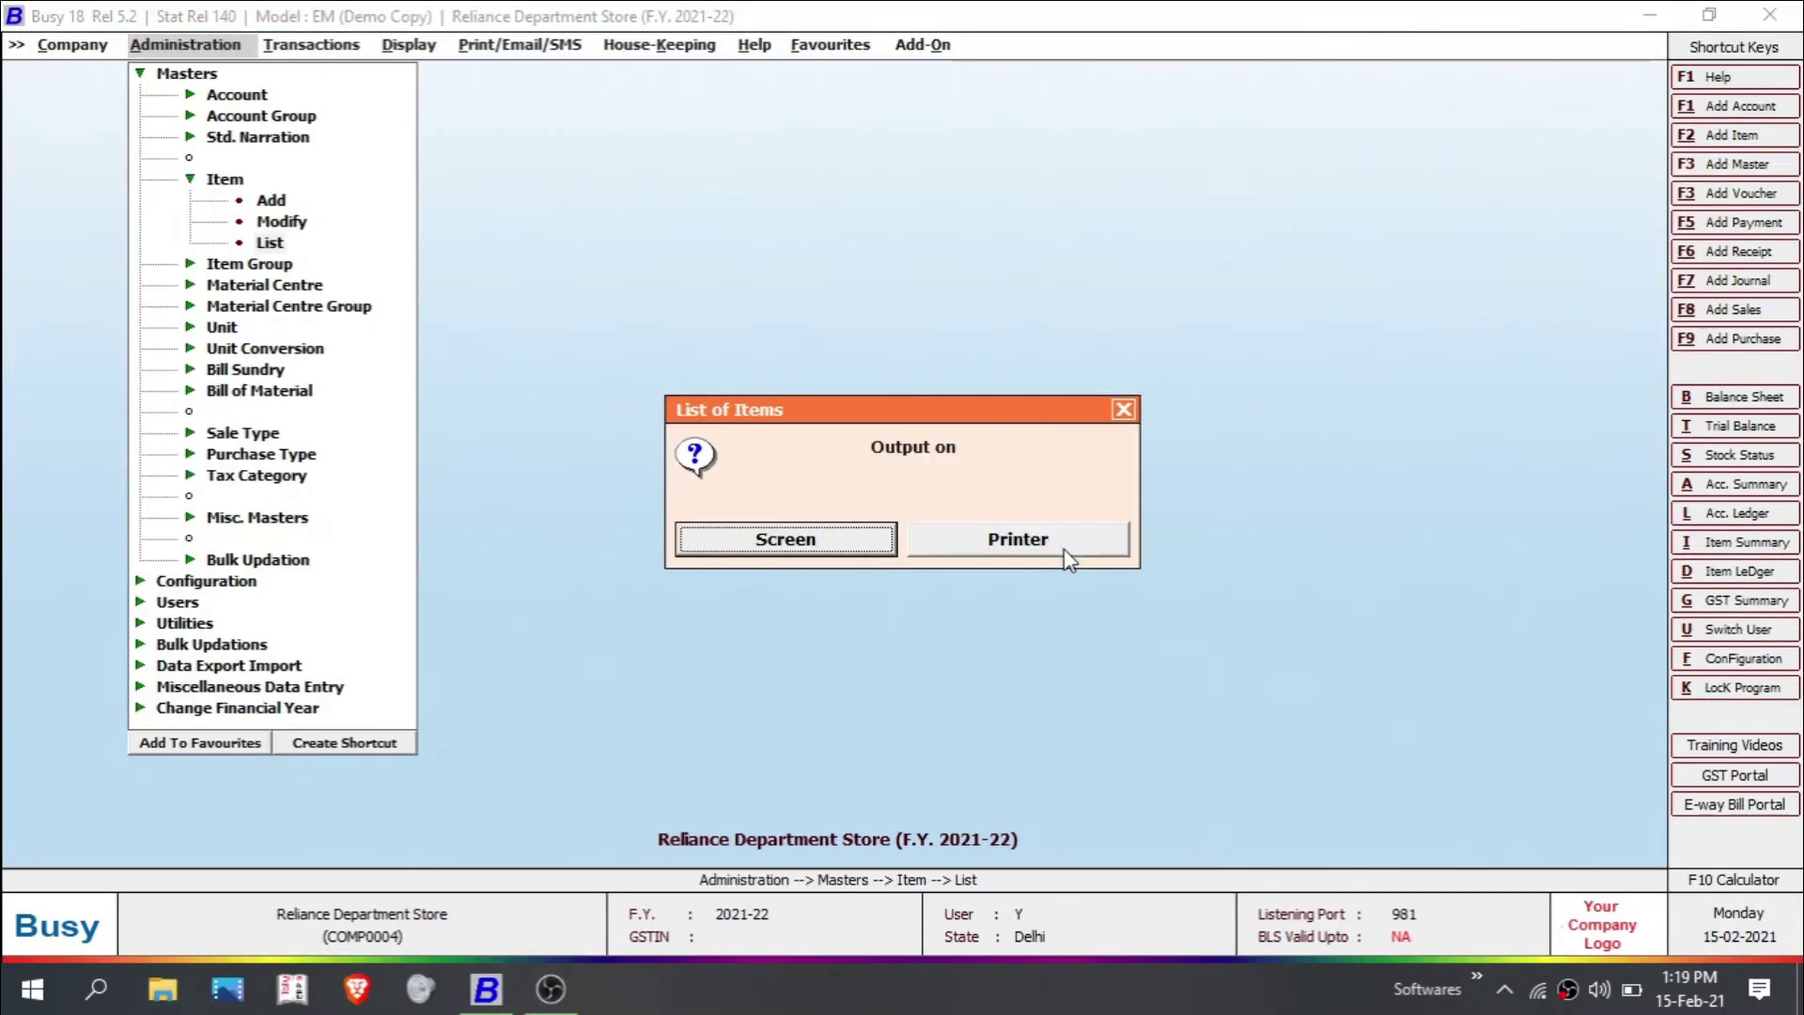
{"action": "key", "text": "Escape"}
- List the purchase vouchers of all series on screen for 01-04-2021, keeping the default display options
{"action": "key", "text": "Right"}
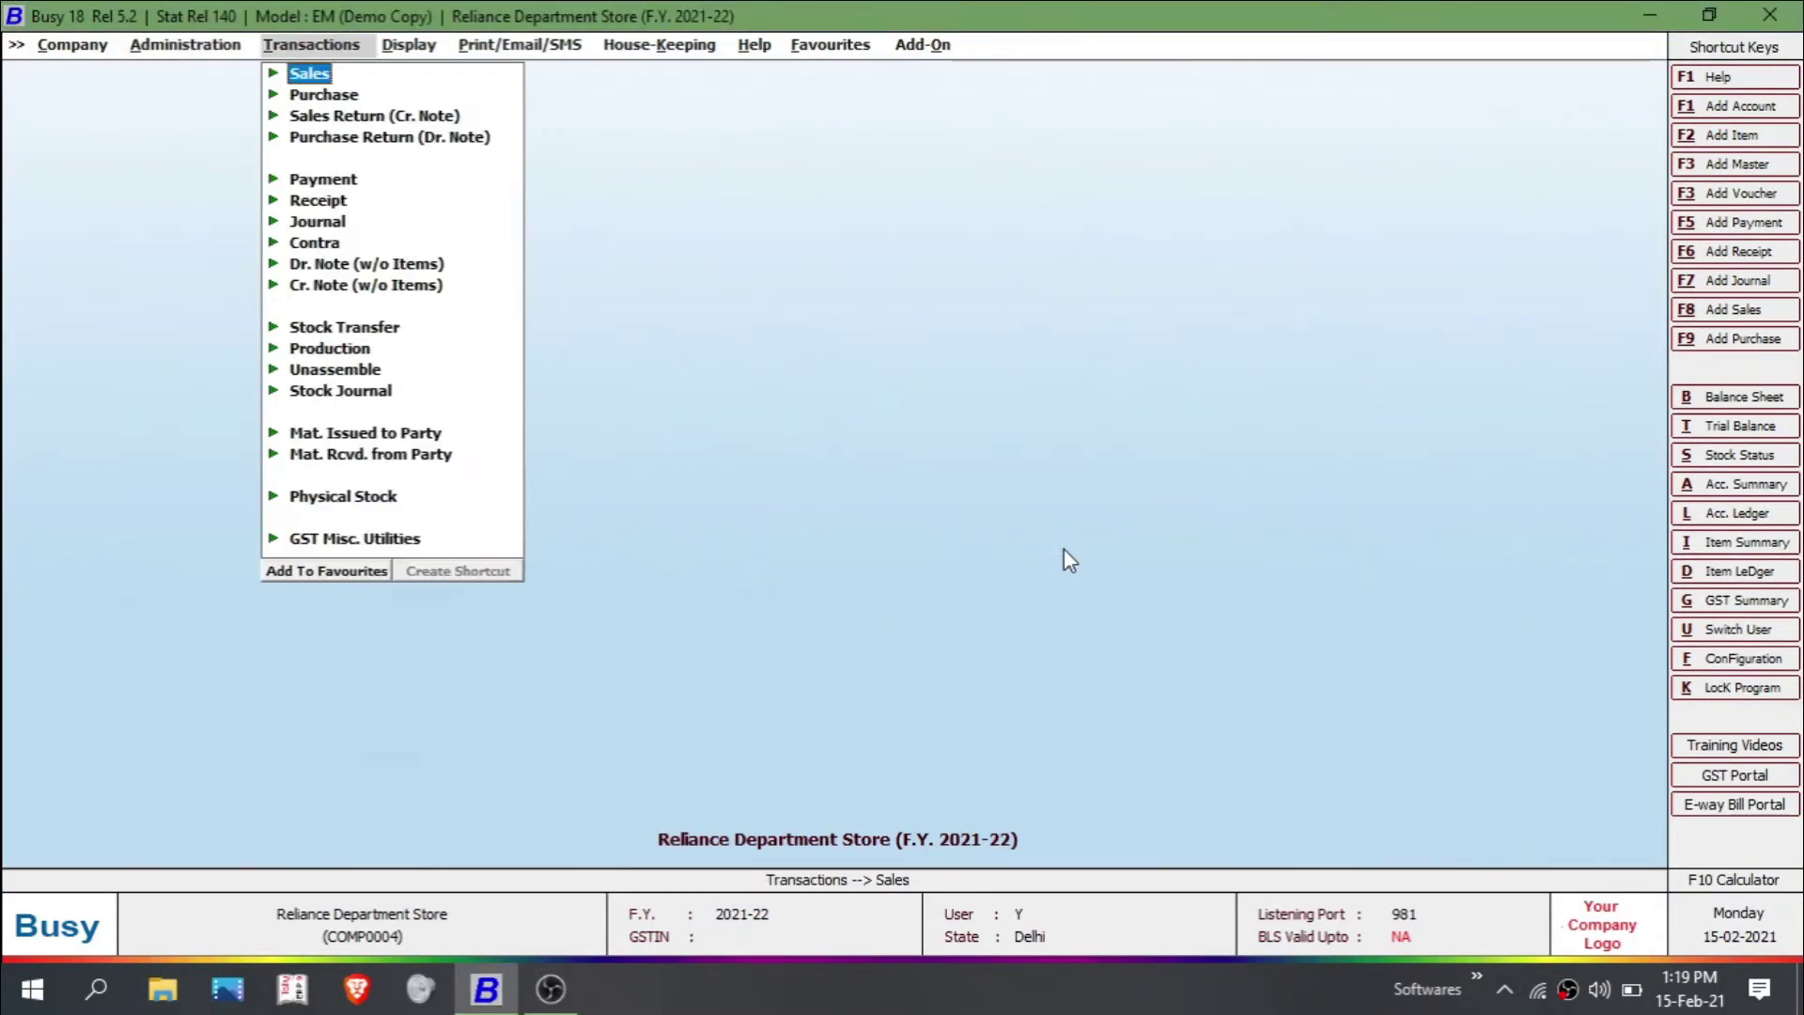
{"action": "key", "text": "Down"}
{"action": "key", "text": "Right"}
{"action": "key", "text": "Down"}
{"action": "key", "text": "Down"}
{"action": "key", "text": "Return"}
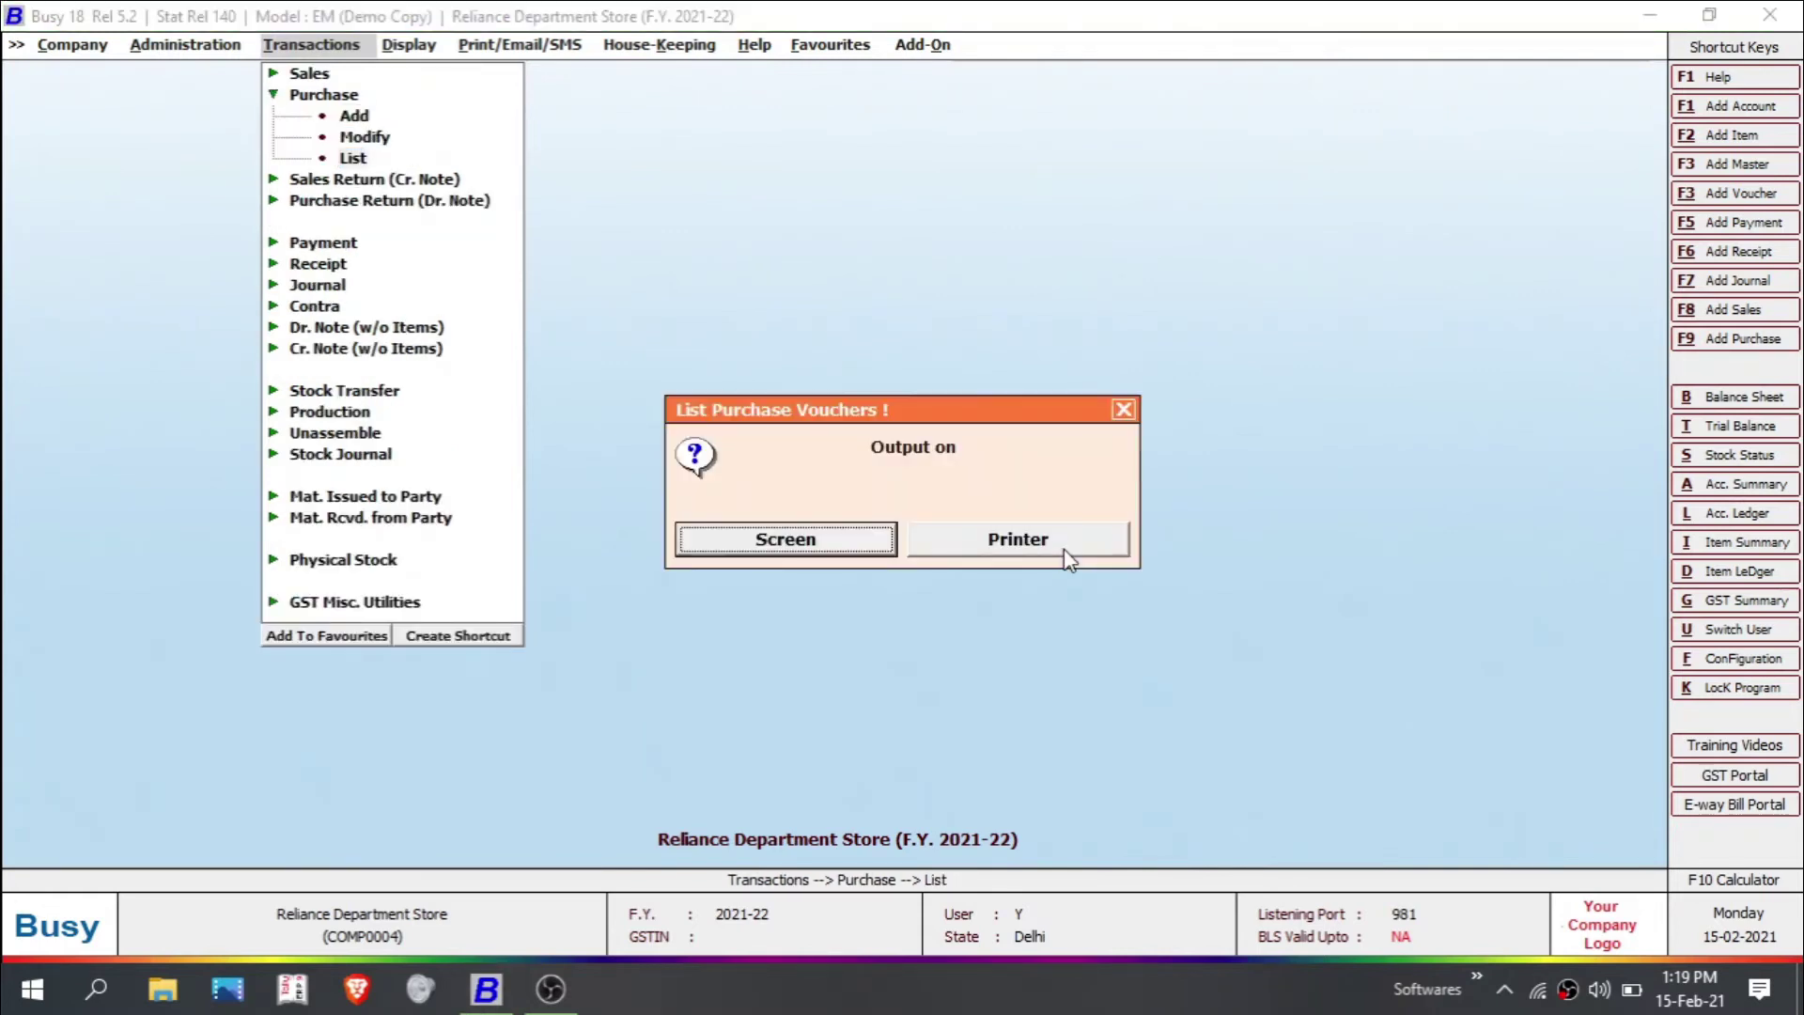
{"action": "key", "text": "Return"}
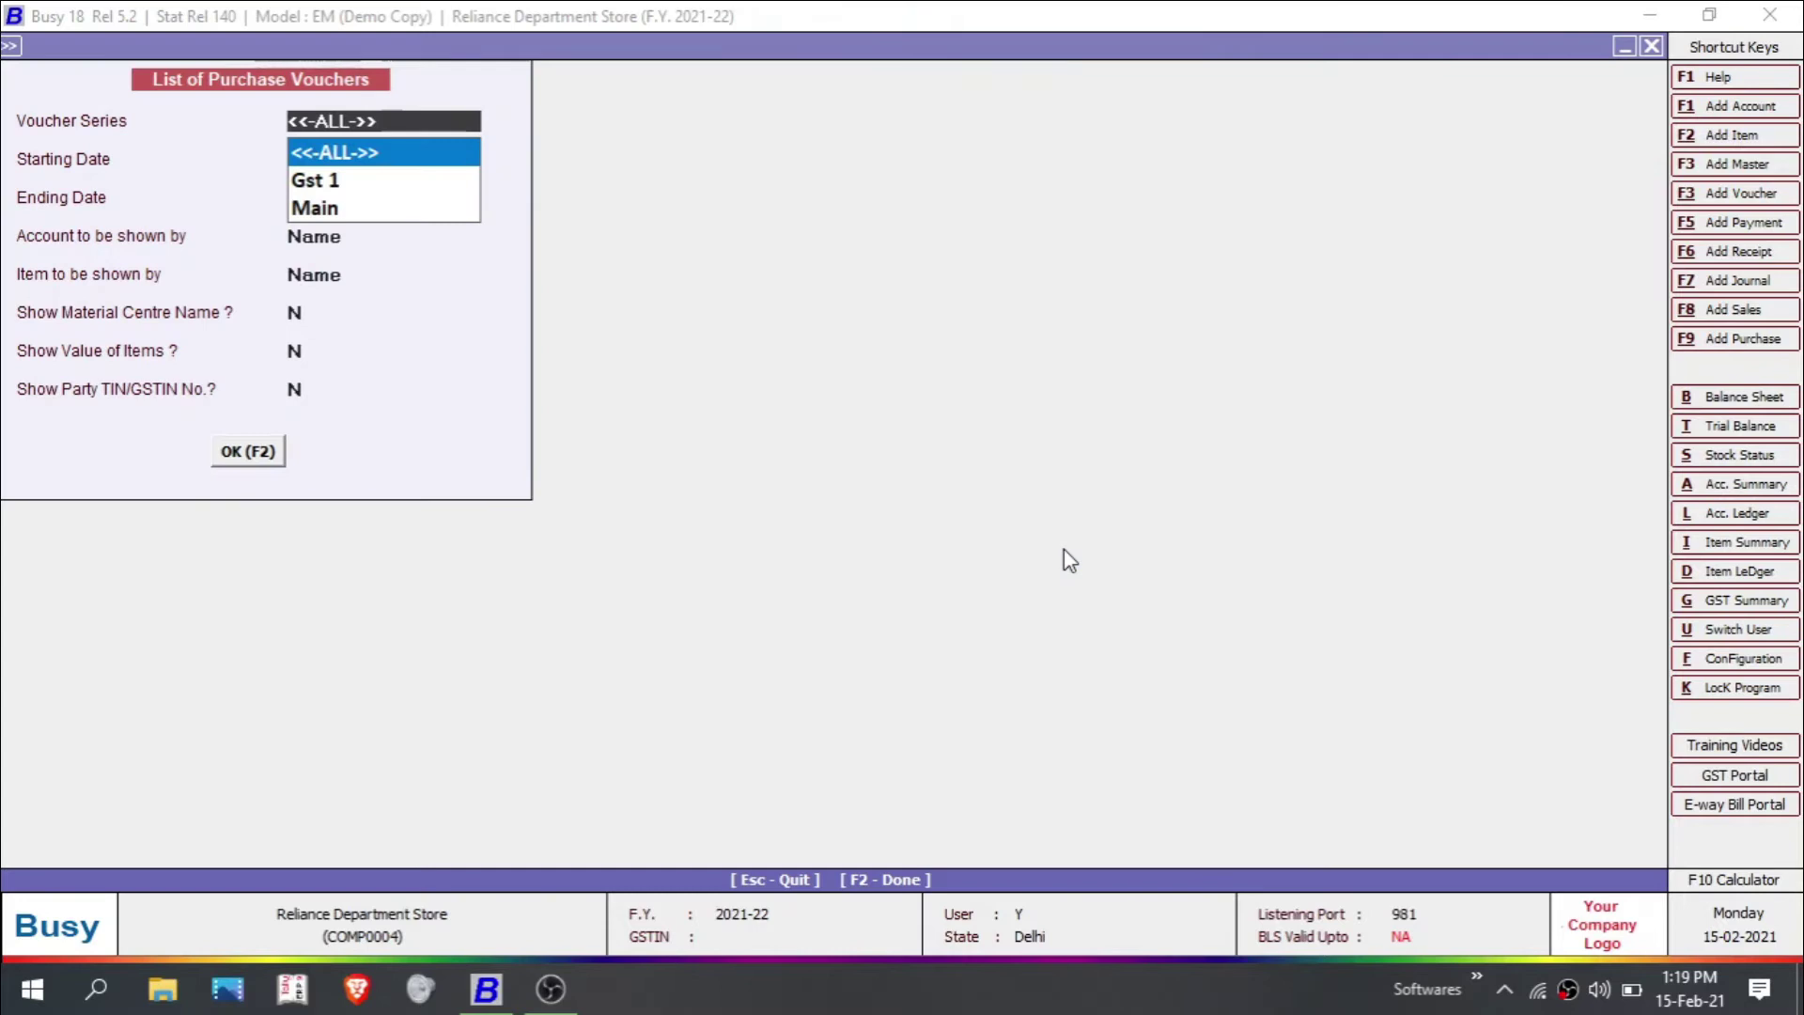
{"action": "key", "text": "Return"}
{"action": "key", "text": "Return"}
{"action": "key", "text": "Return"}
{"action": "key", "text": "Return"}
{"action": "key", "text": "Return"}
{"action": "key", "text": "Return"}
{"action": "key", "text": "Return"}
{"action": "key", "text": "Return"}
{"action": "key", "text": "Return"}
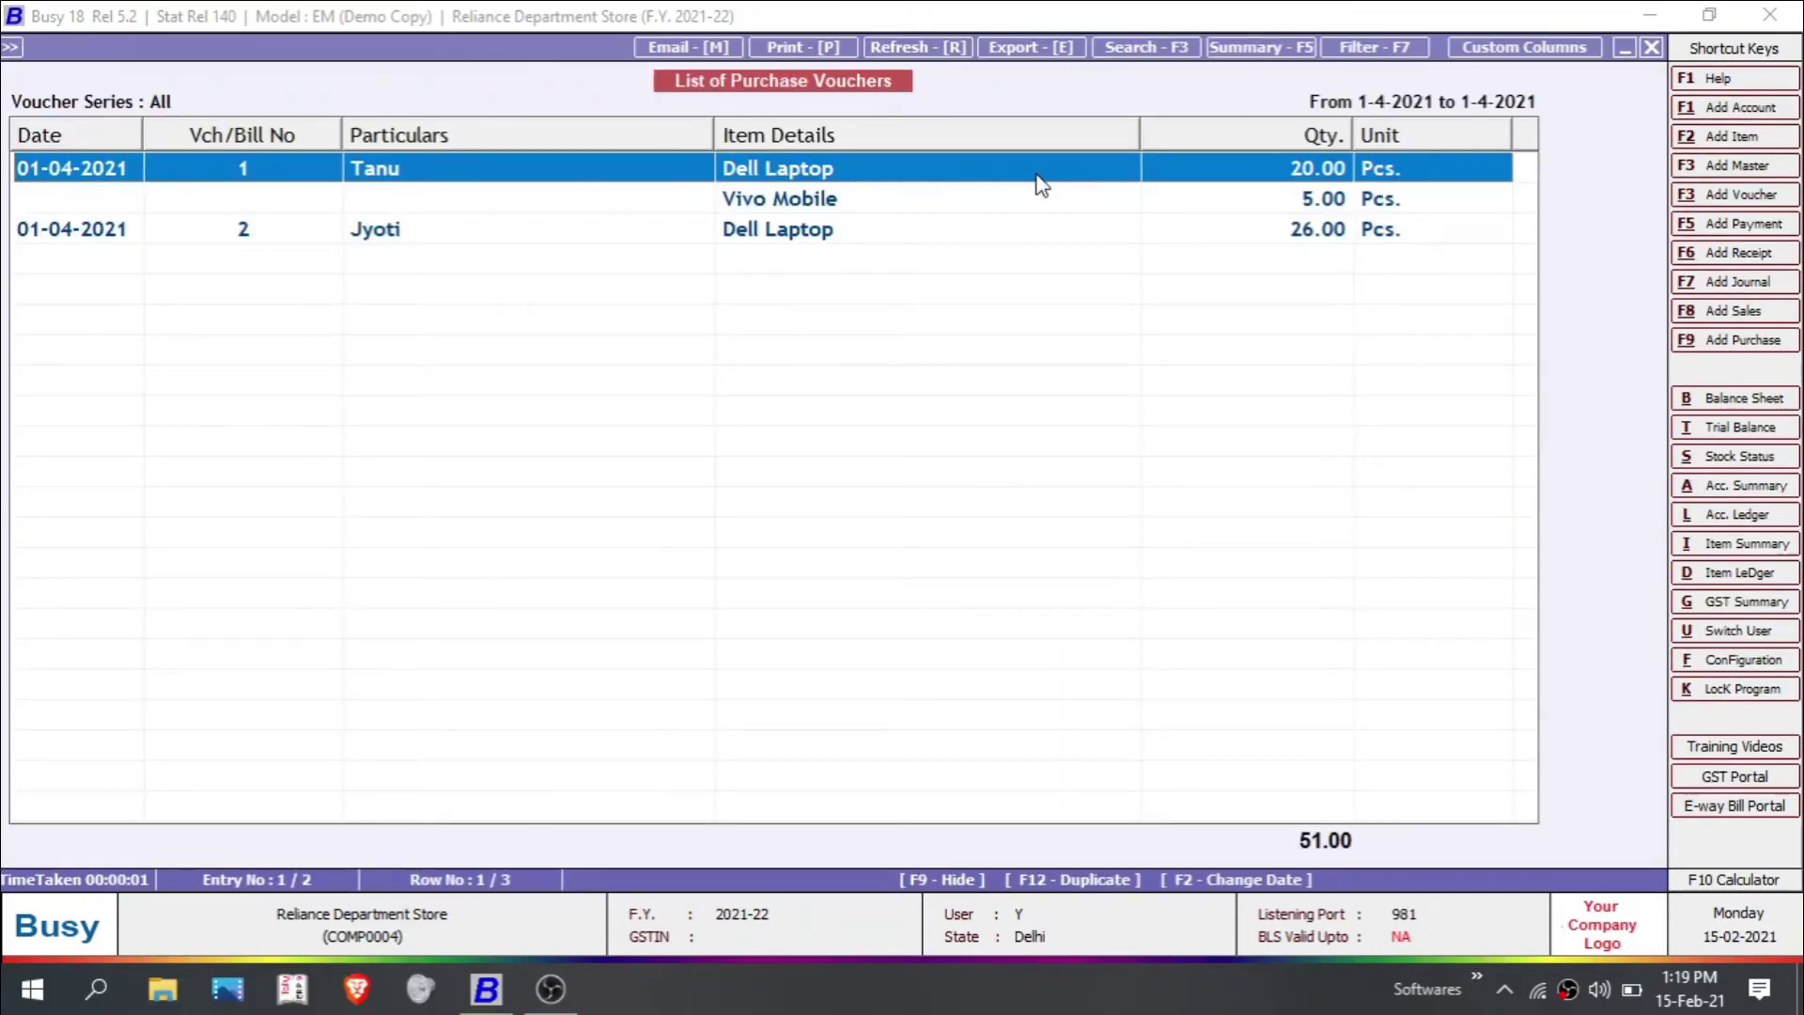
- Open purchase voucher no. 1, containing Dell Laptop and Vivo Mobile, and delete it
{"action": "double_click", "coordinate": [965, 171]}
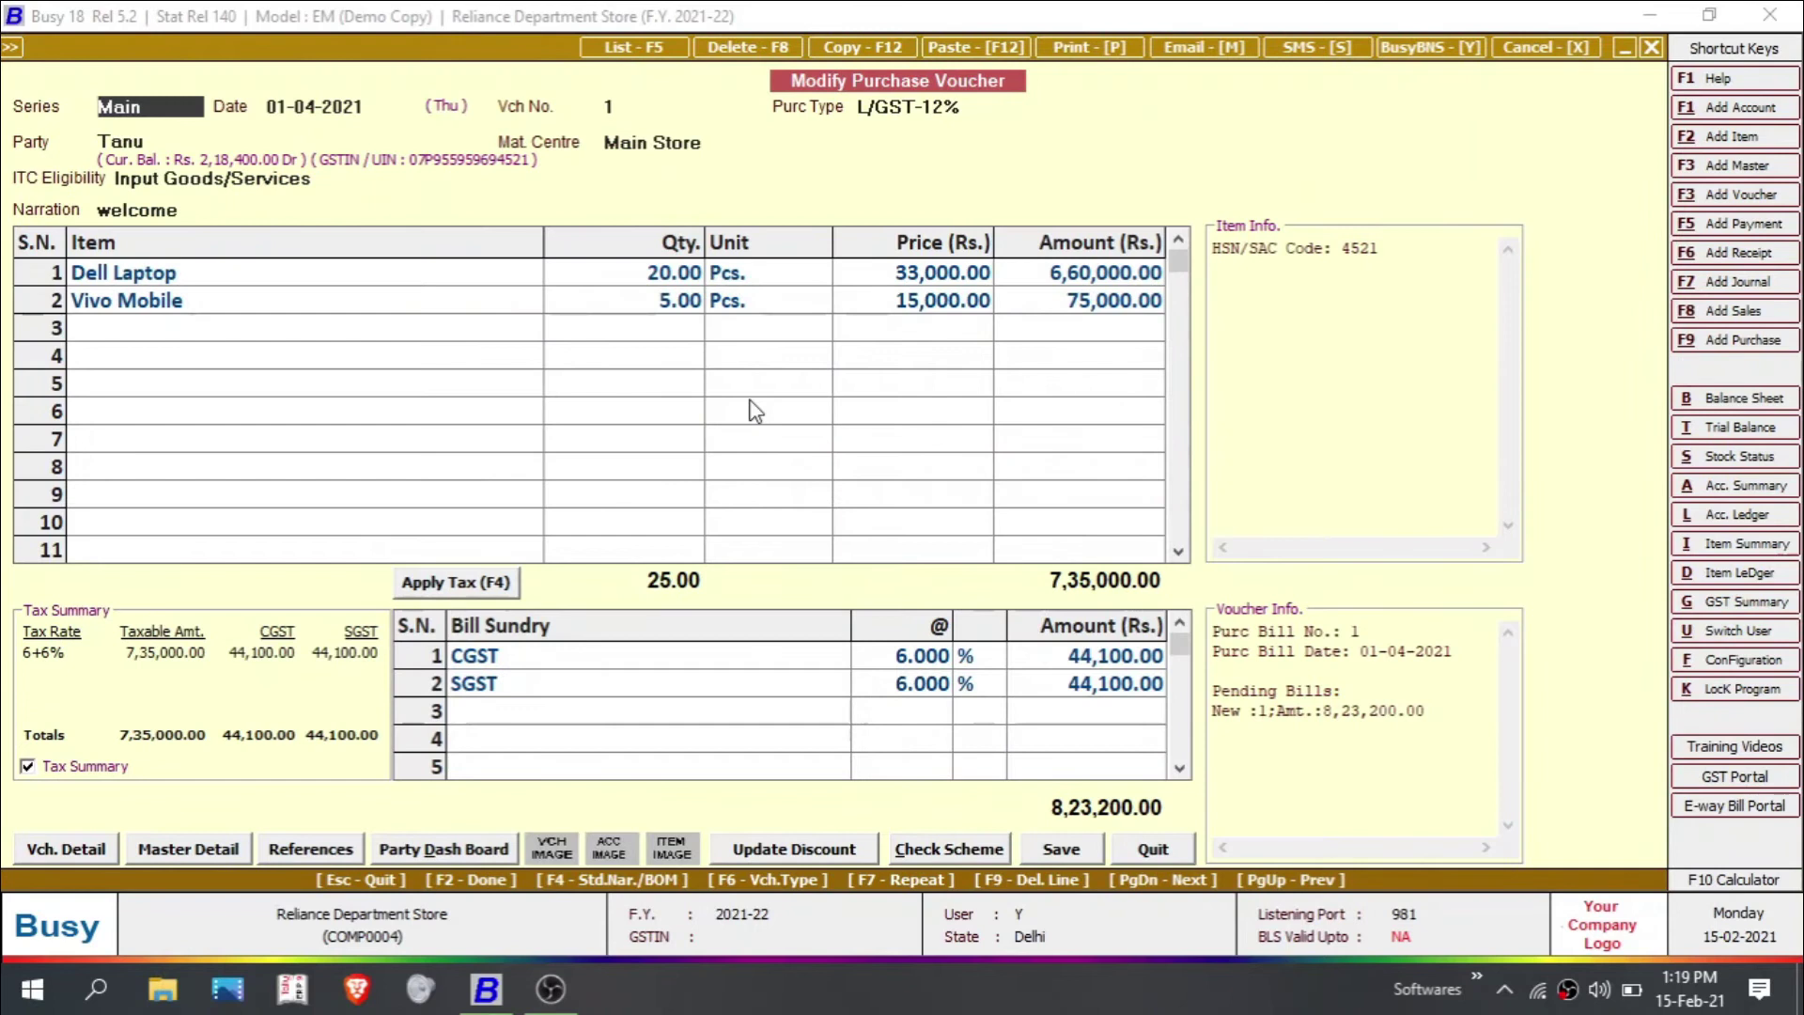
{"action": "key", "text": "F8"}
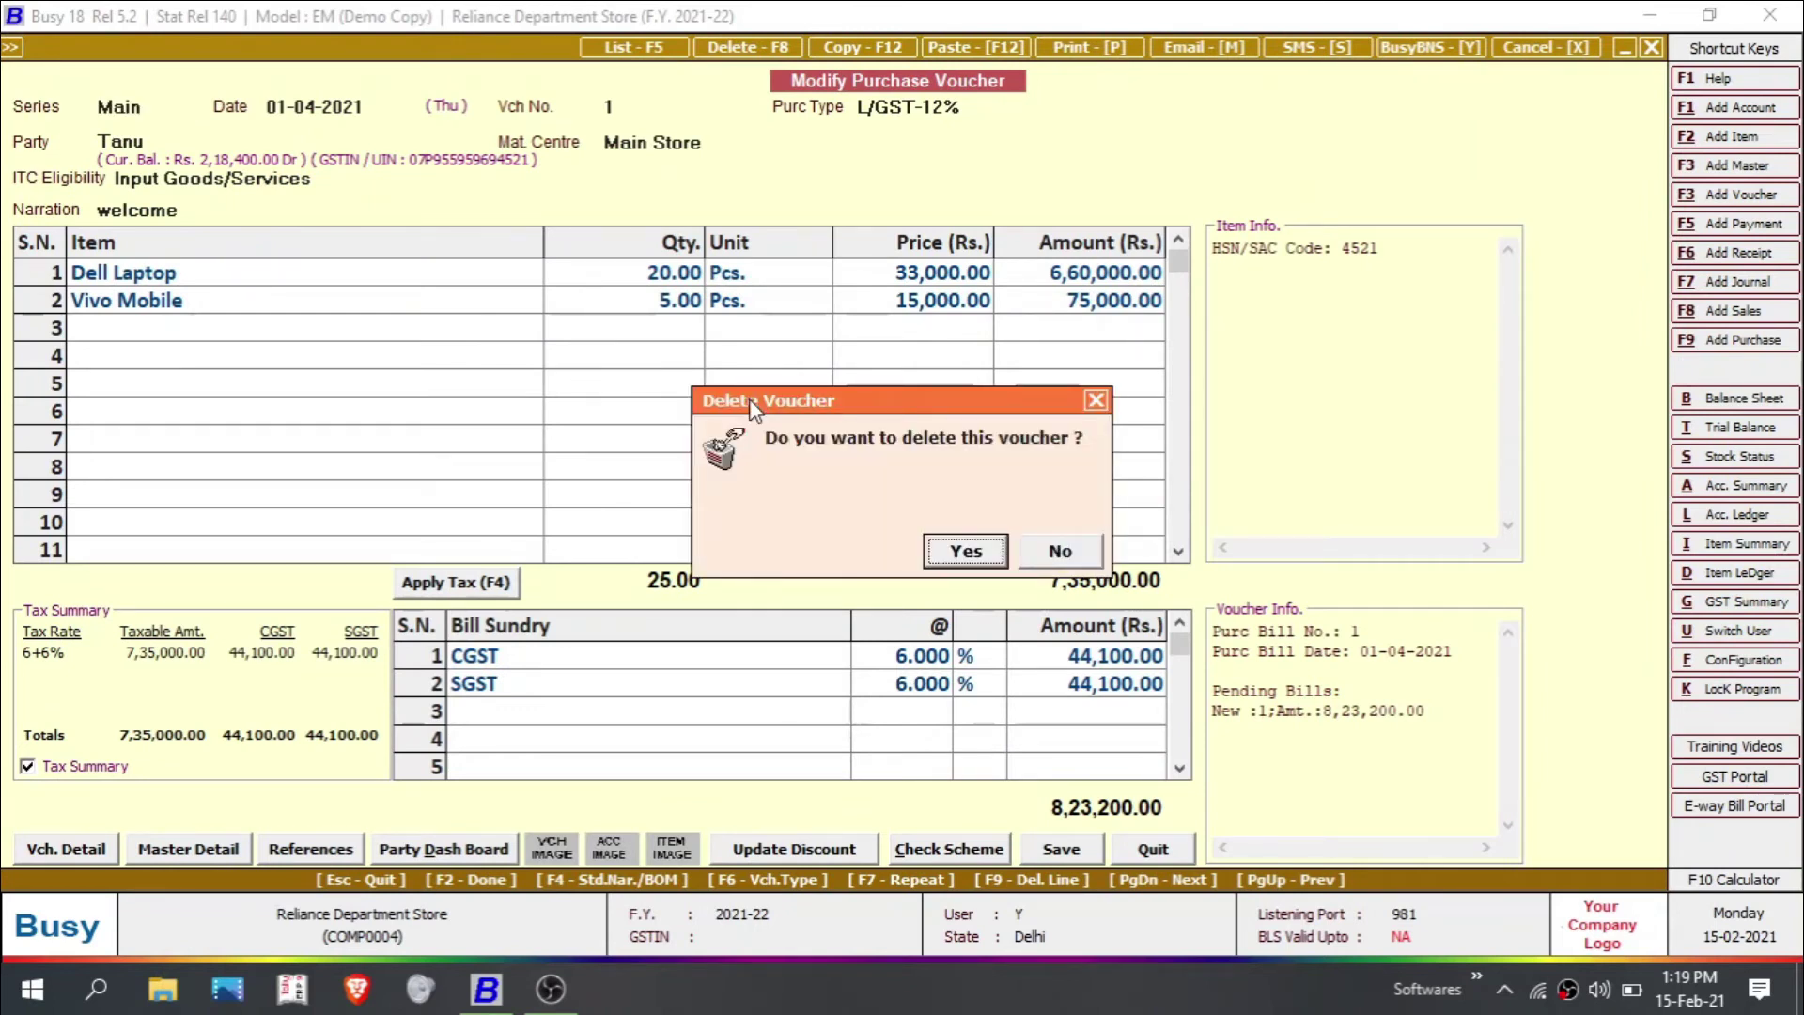
{"action": "key", "text": "Return"}
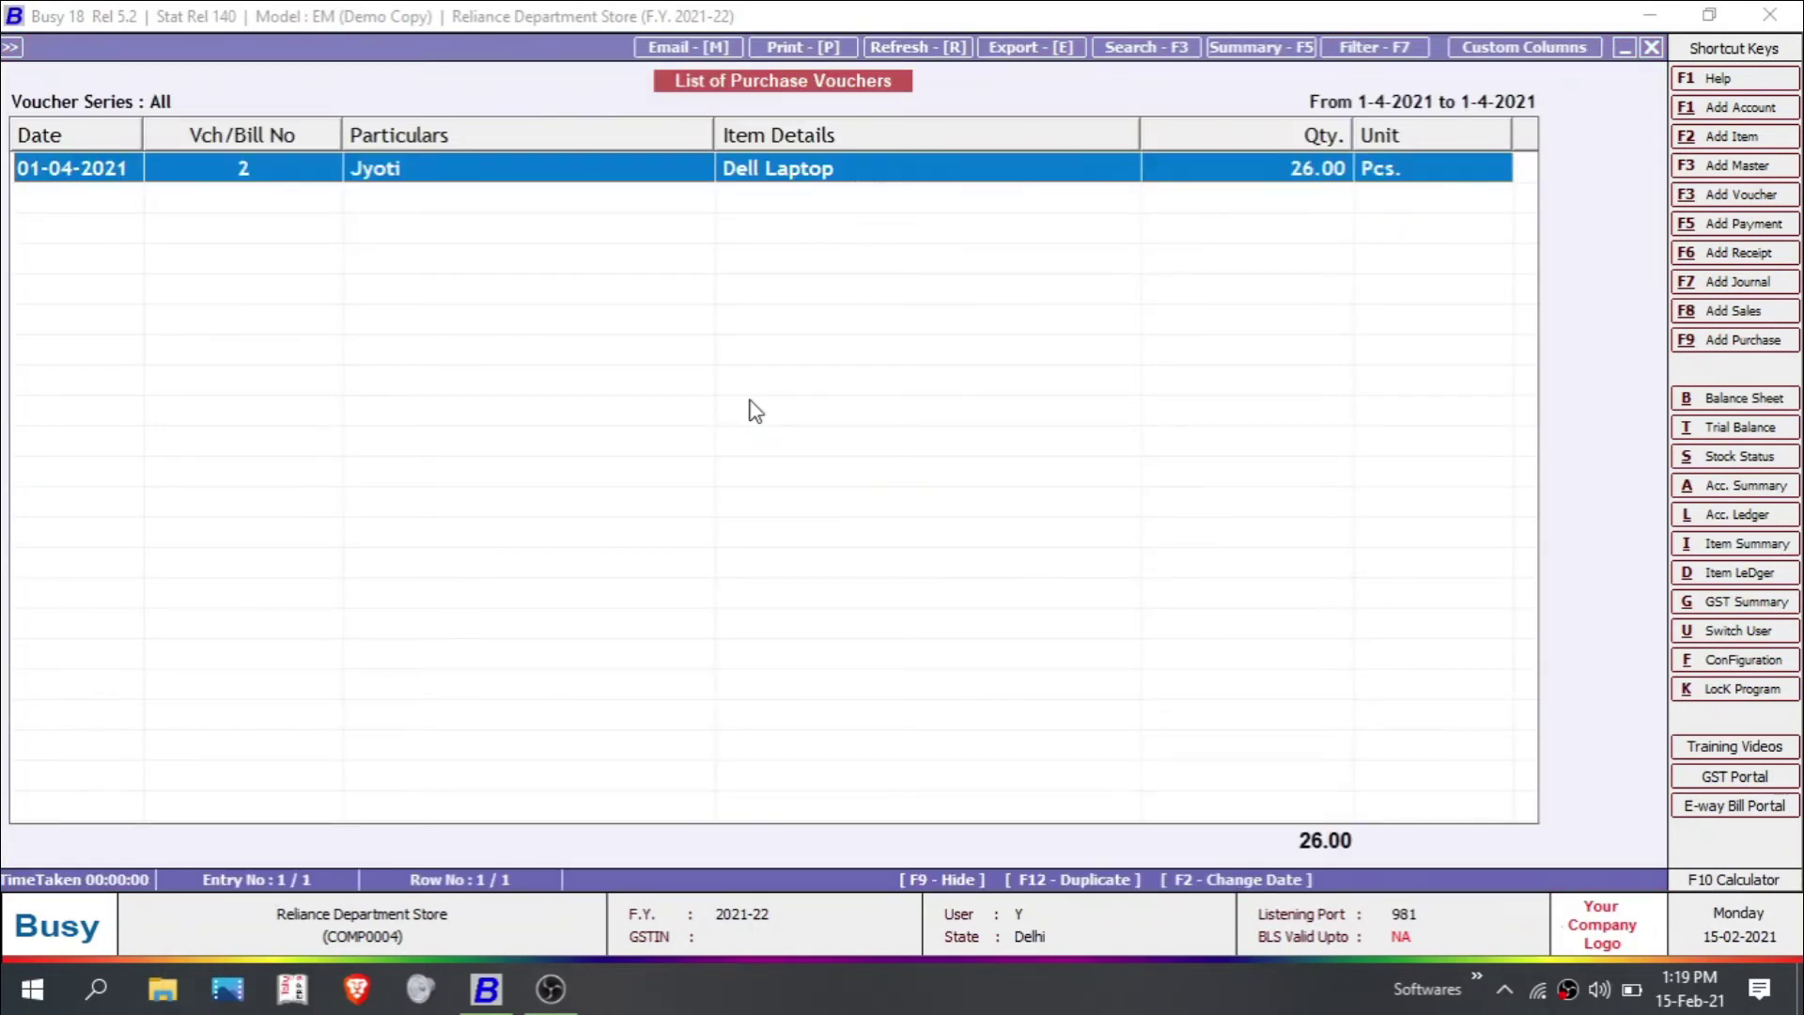
- Delete purchase voucher no. 2 for 26 Dell Laptops, and leave the purchase voucher list
{"action": "double_click", "coordinate": [779, 177]}
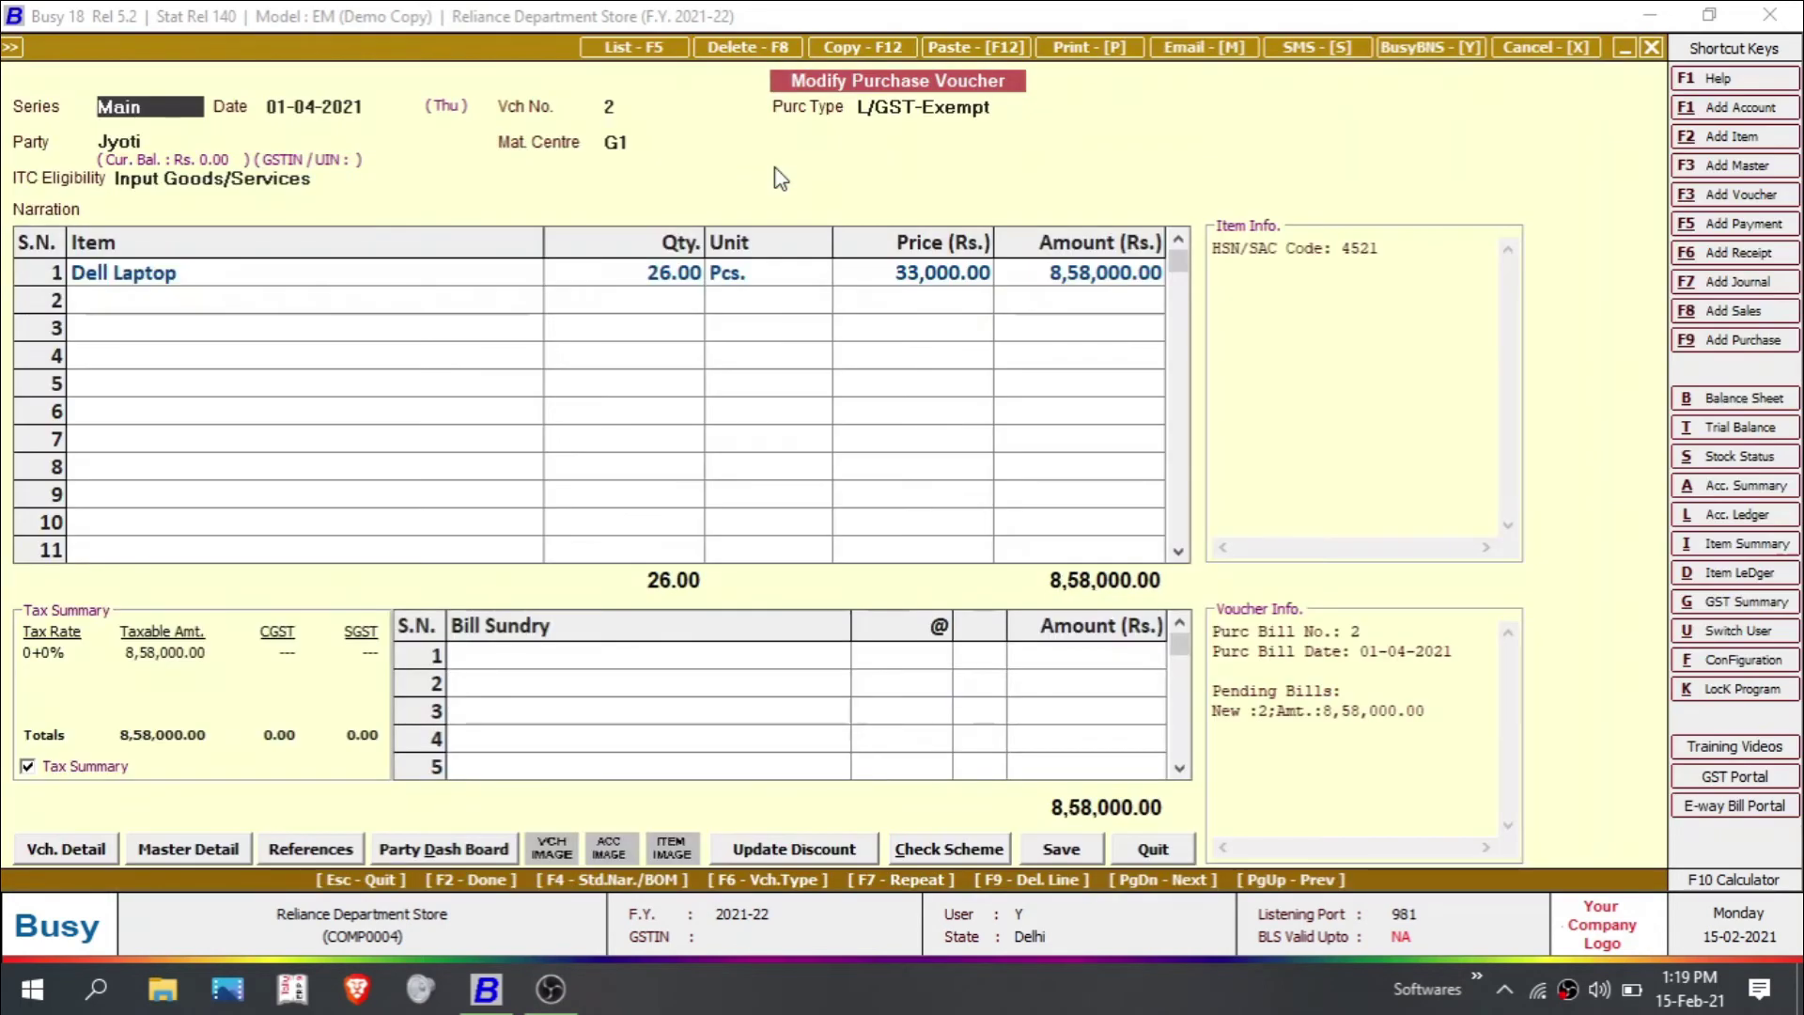
{"action": "key", "text": "F8"}
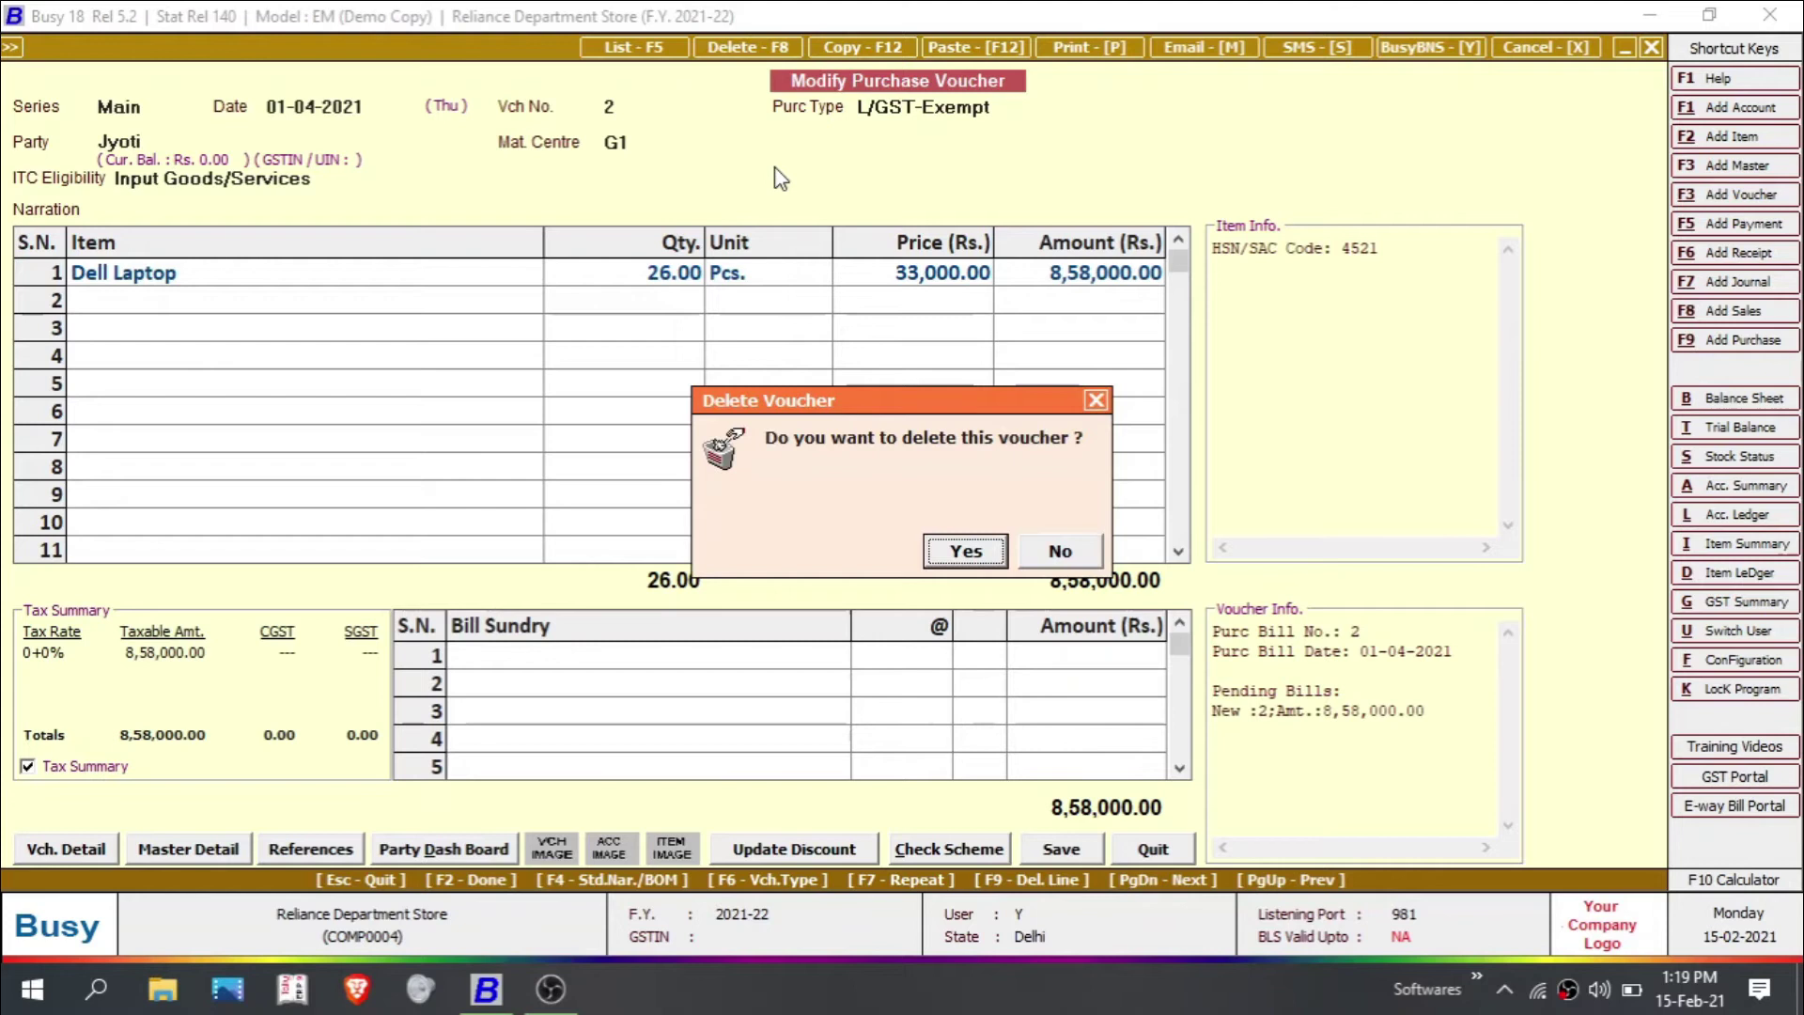
{"action": "key", "text": "Return"}
{"action": "key", "text": "Escape"}
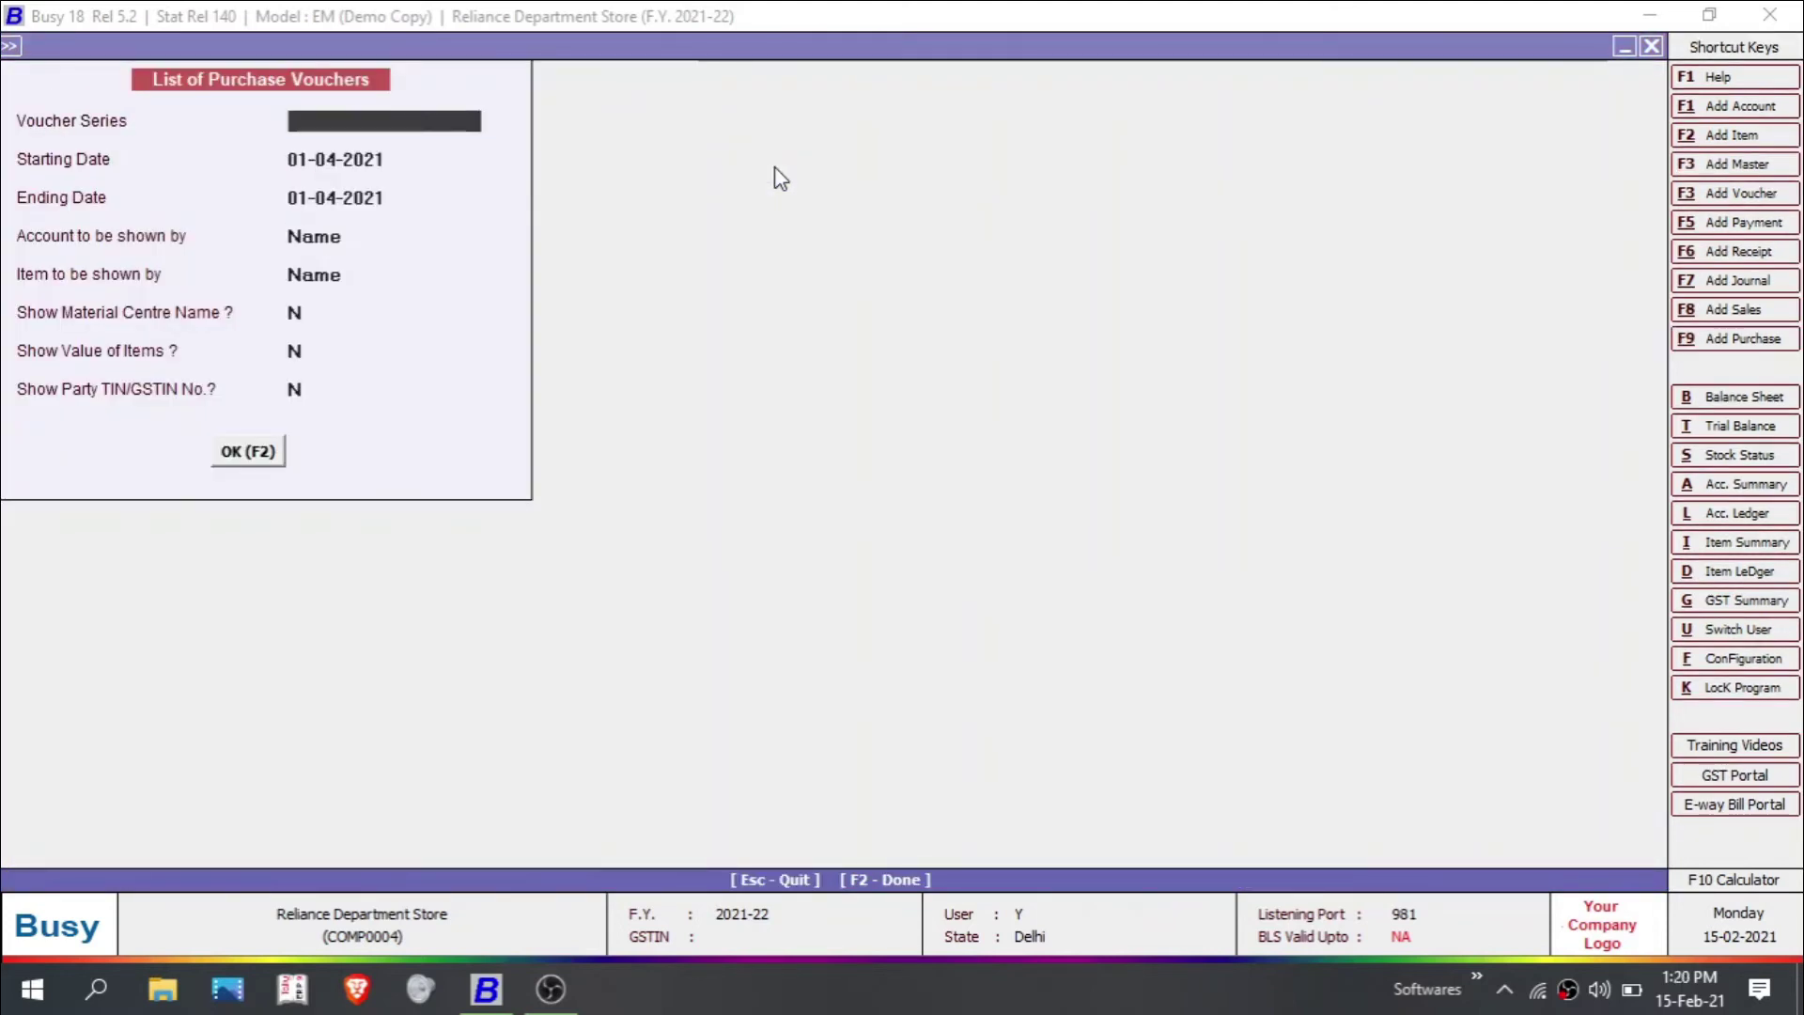
{"action": "key", "text": "Escape"}
{"action": "key", "text": "Escape"}
{"action": "key", "text": "Escape"}
{"action": "key", "text": "Escape"}
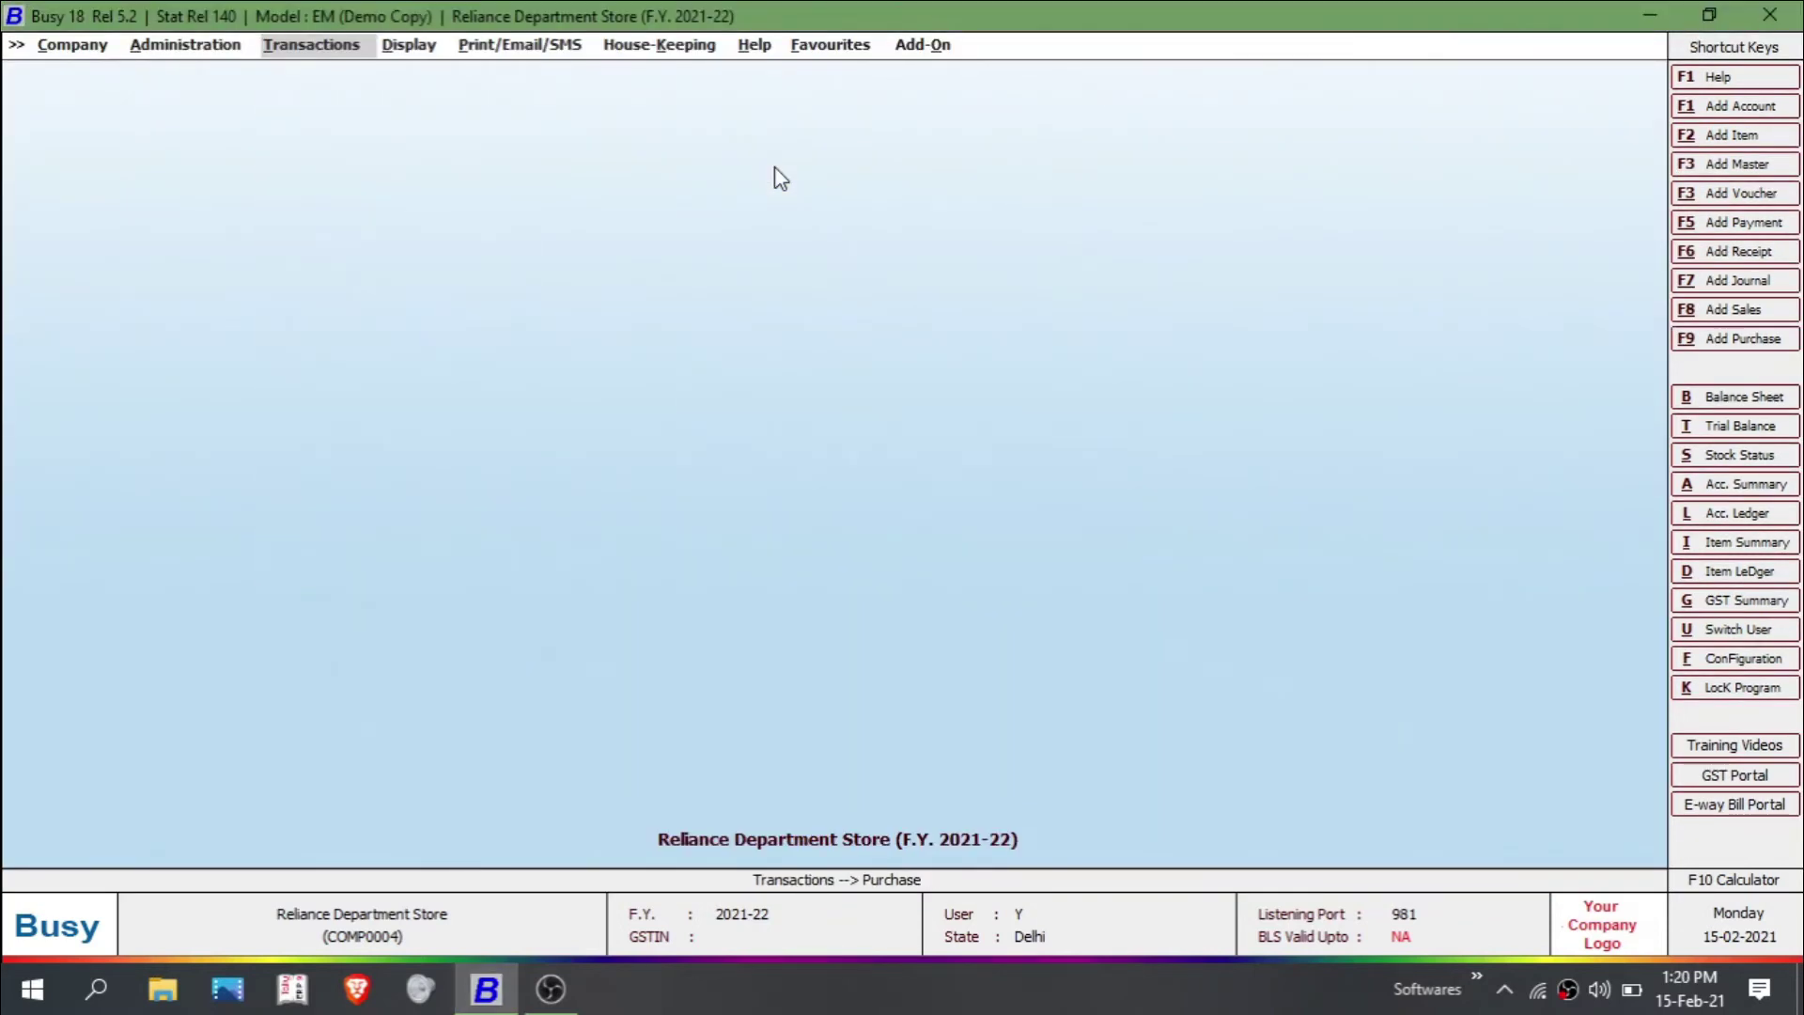
- Show the item master list on screen again in Standard Format with the default options
{"action": "key", "text": "Left"}
{"action": "key", "text": "Return"}
{"action": "key", "text": "Up"}
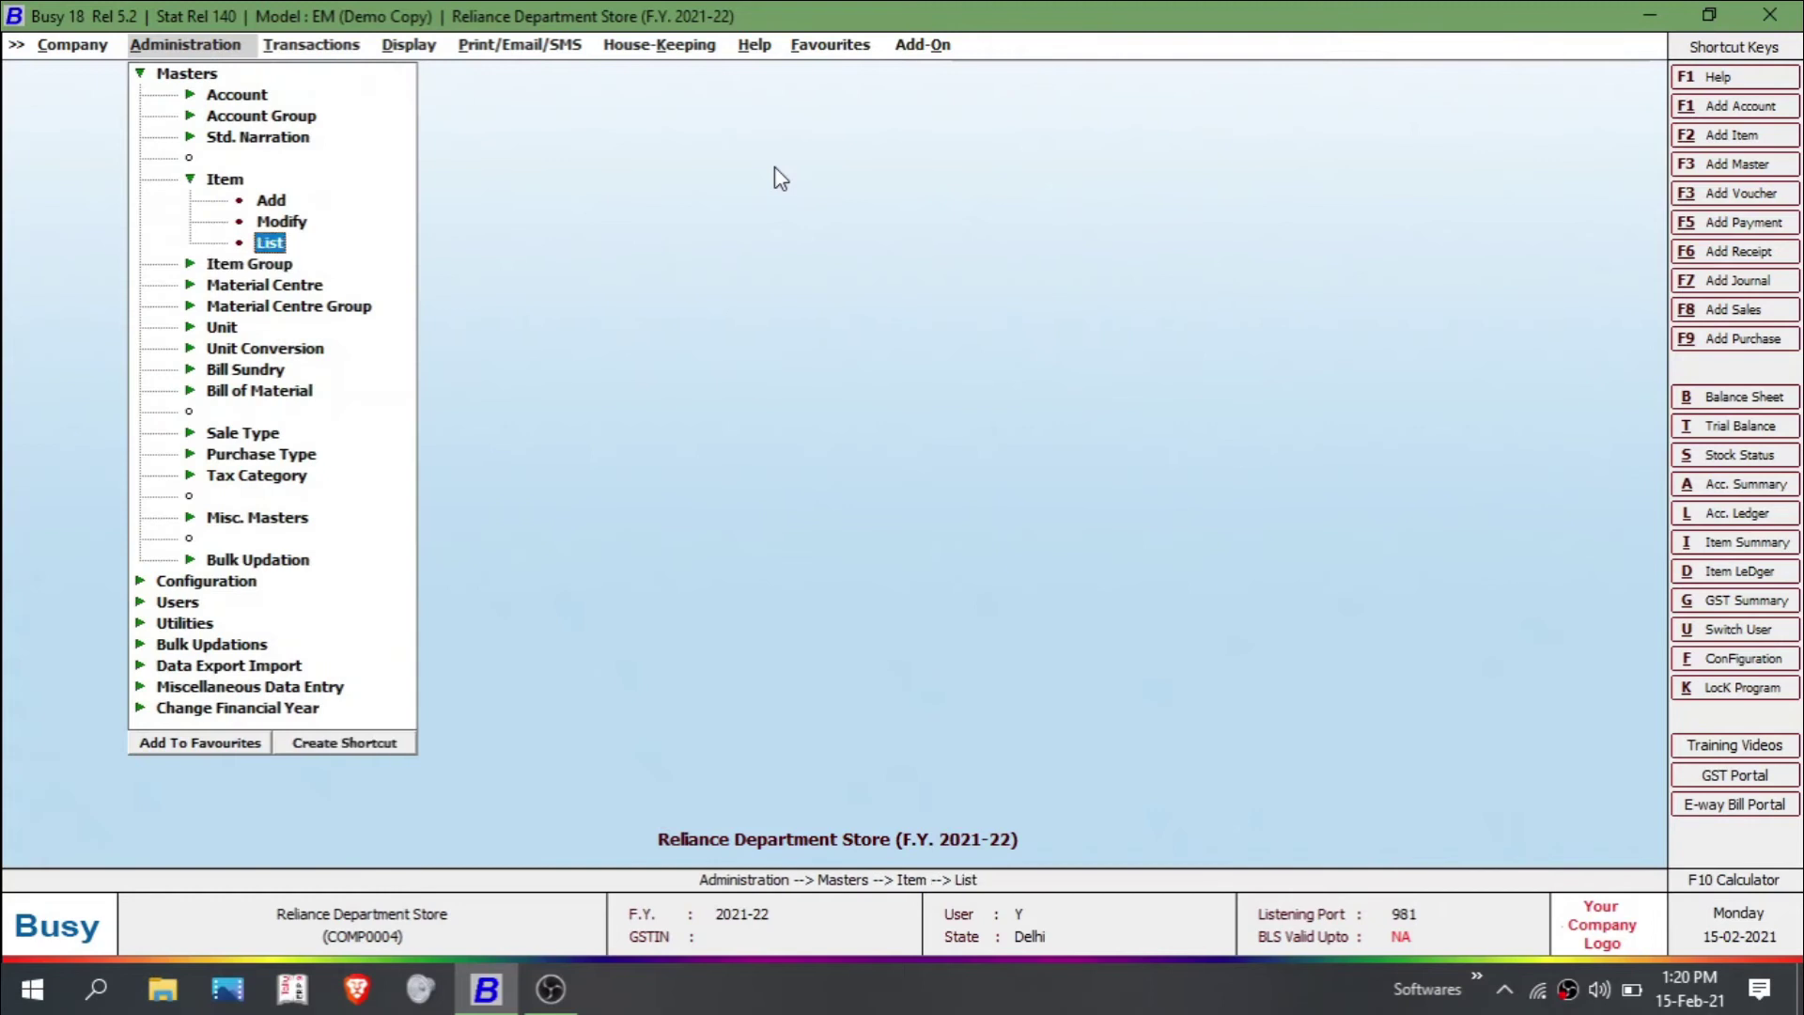
{"action": "key", "text": "Return"}
{"action": "key", "text": "Return"}
{"action": "key", "text": "Return"}
{"action": "key", "text": "Return"}
{"action": "key", "text": "Return"}
{"action": "key", "text": "Return"}
{"action": "key", "text": "Return"}
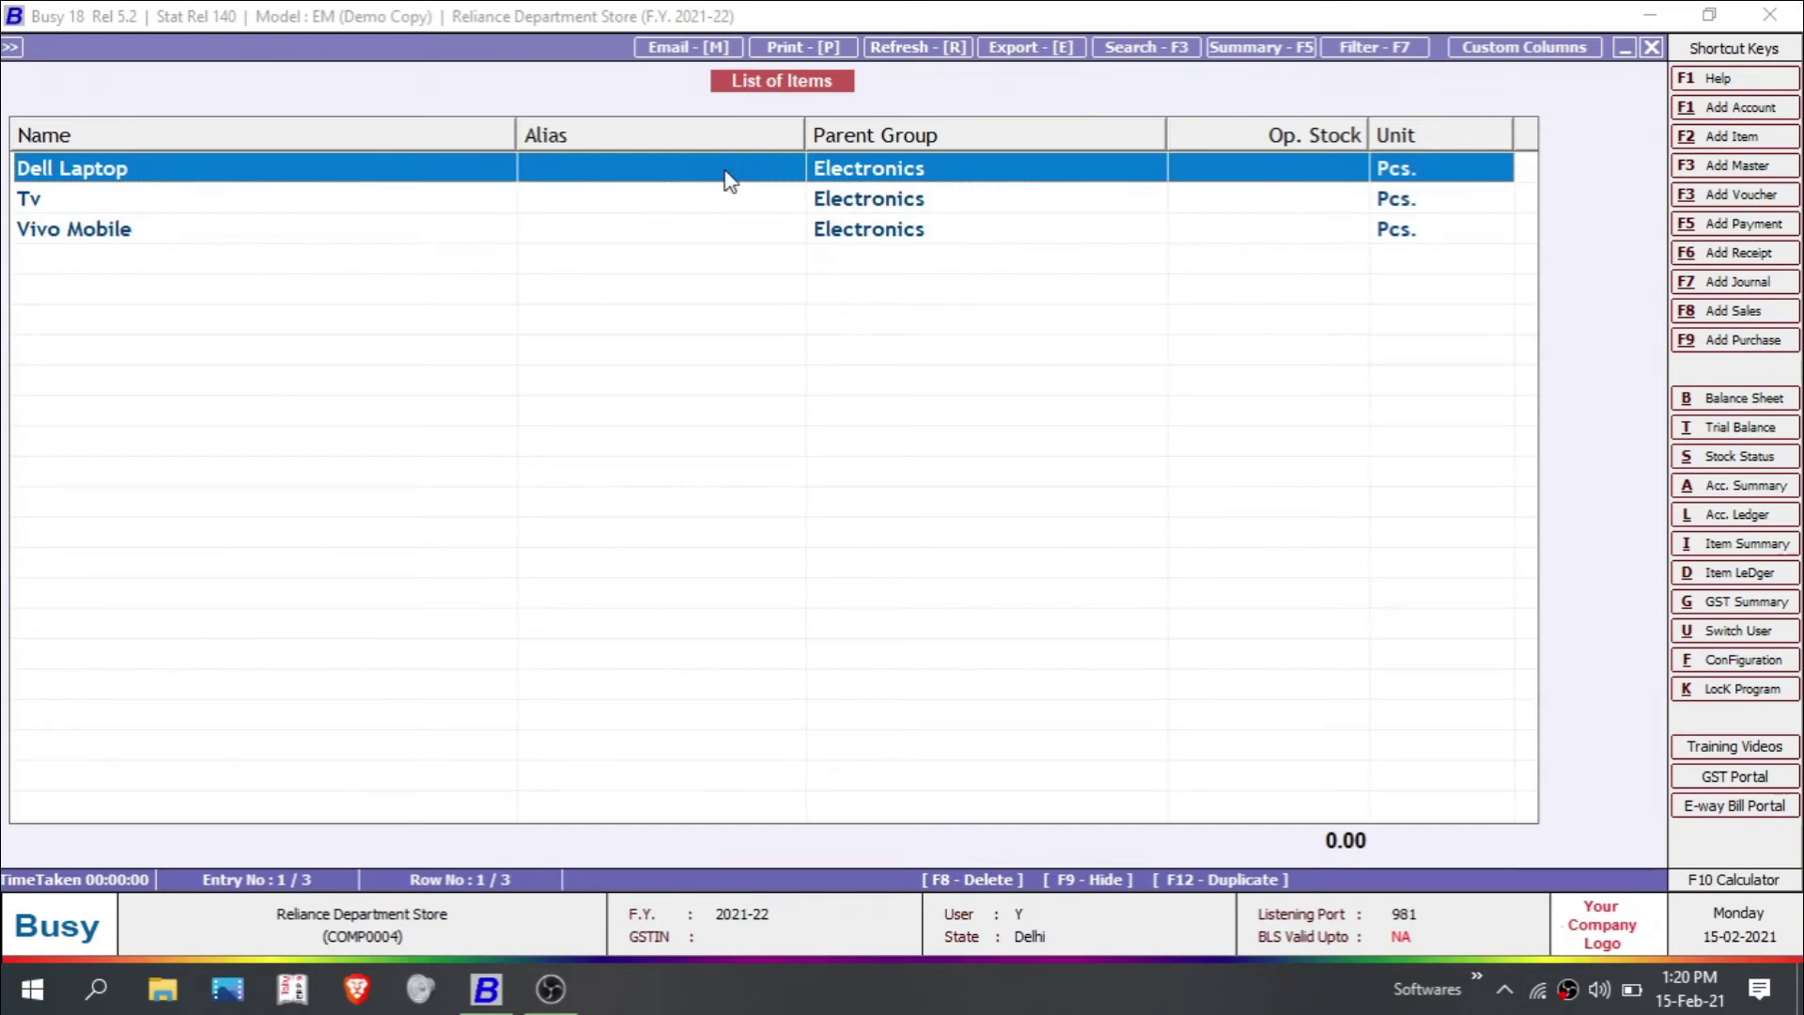
- Try again to delete the Dell Laptop item master, and leave the item list
{"action": "key", "text": "Return"}
{"action": "key", "text": "F8"}
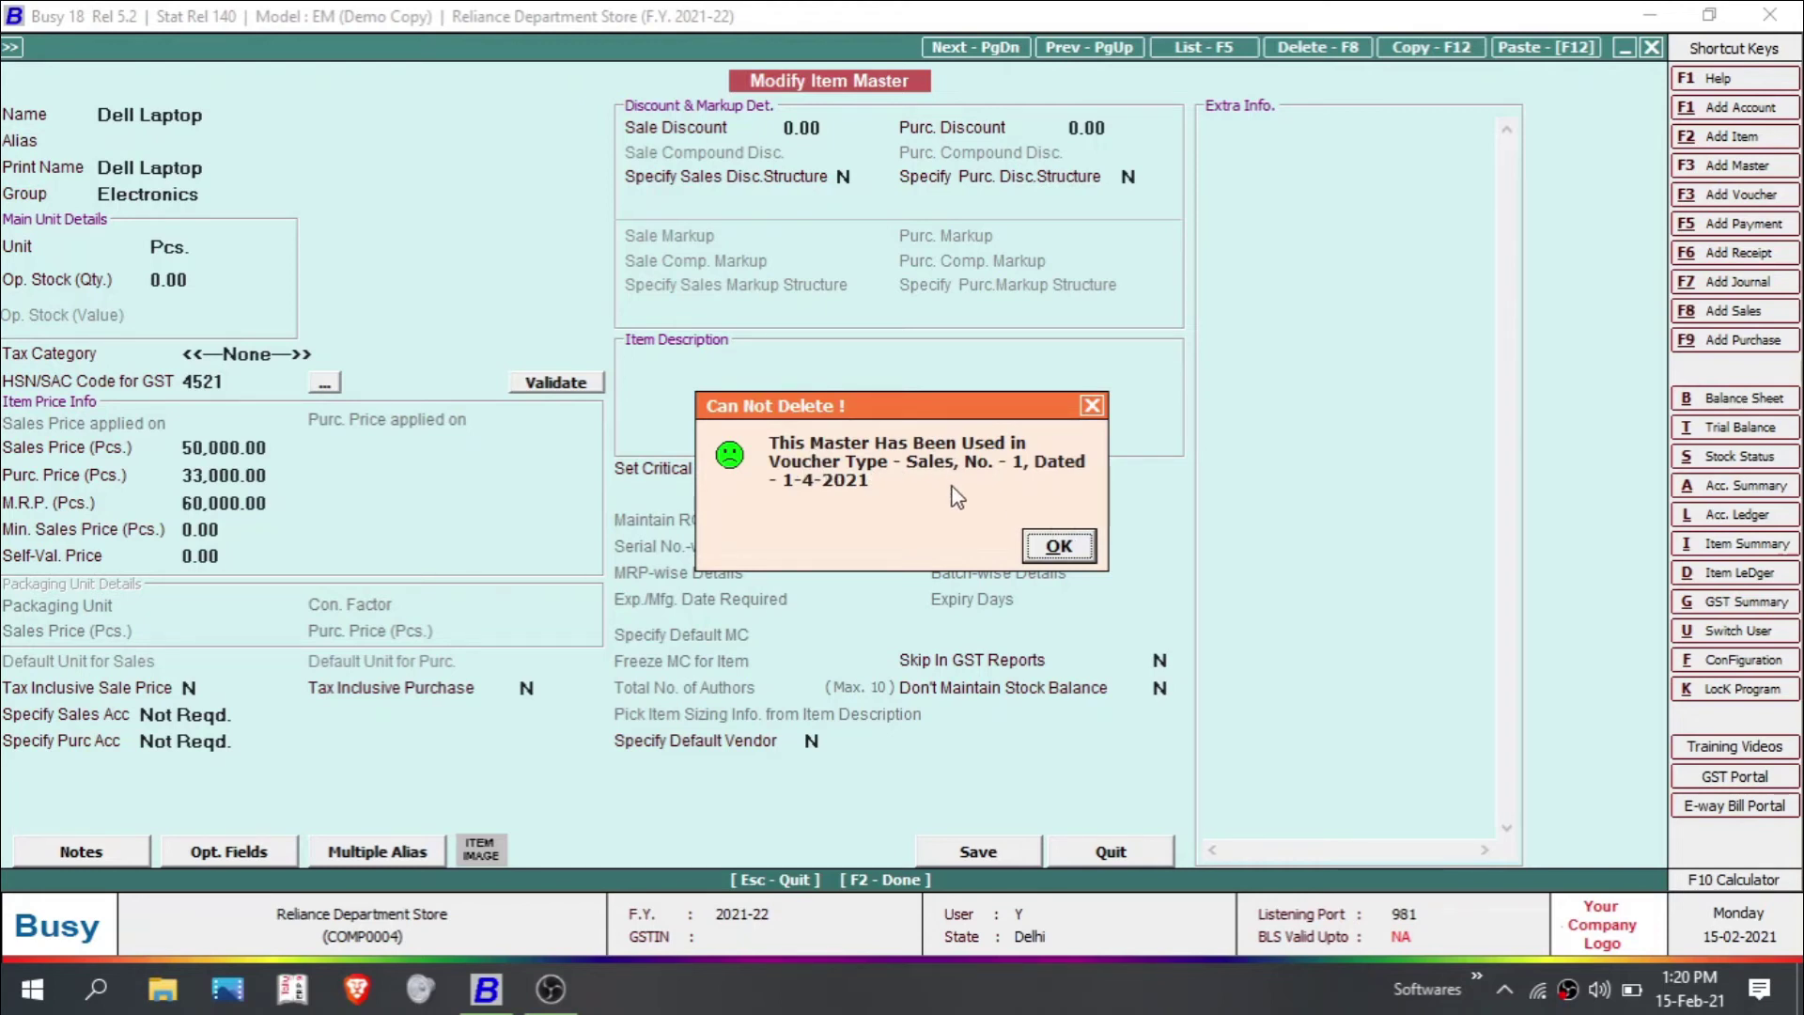
{"action": "left_click", "coordinate": [1056, 543]}
{"action": "key", "text": "Escape"}
{"action": "key", "text": "Escape"}
{"action": "key", "text": "Escape"}
{"action": "key", "text": "Escape"}
{"action": "key", "text": "Escape"}
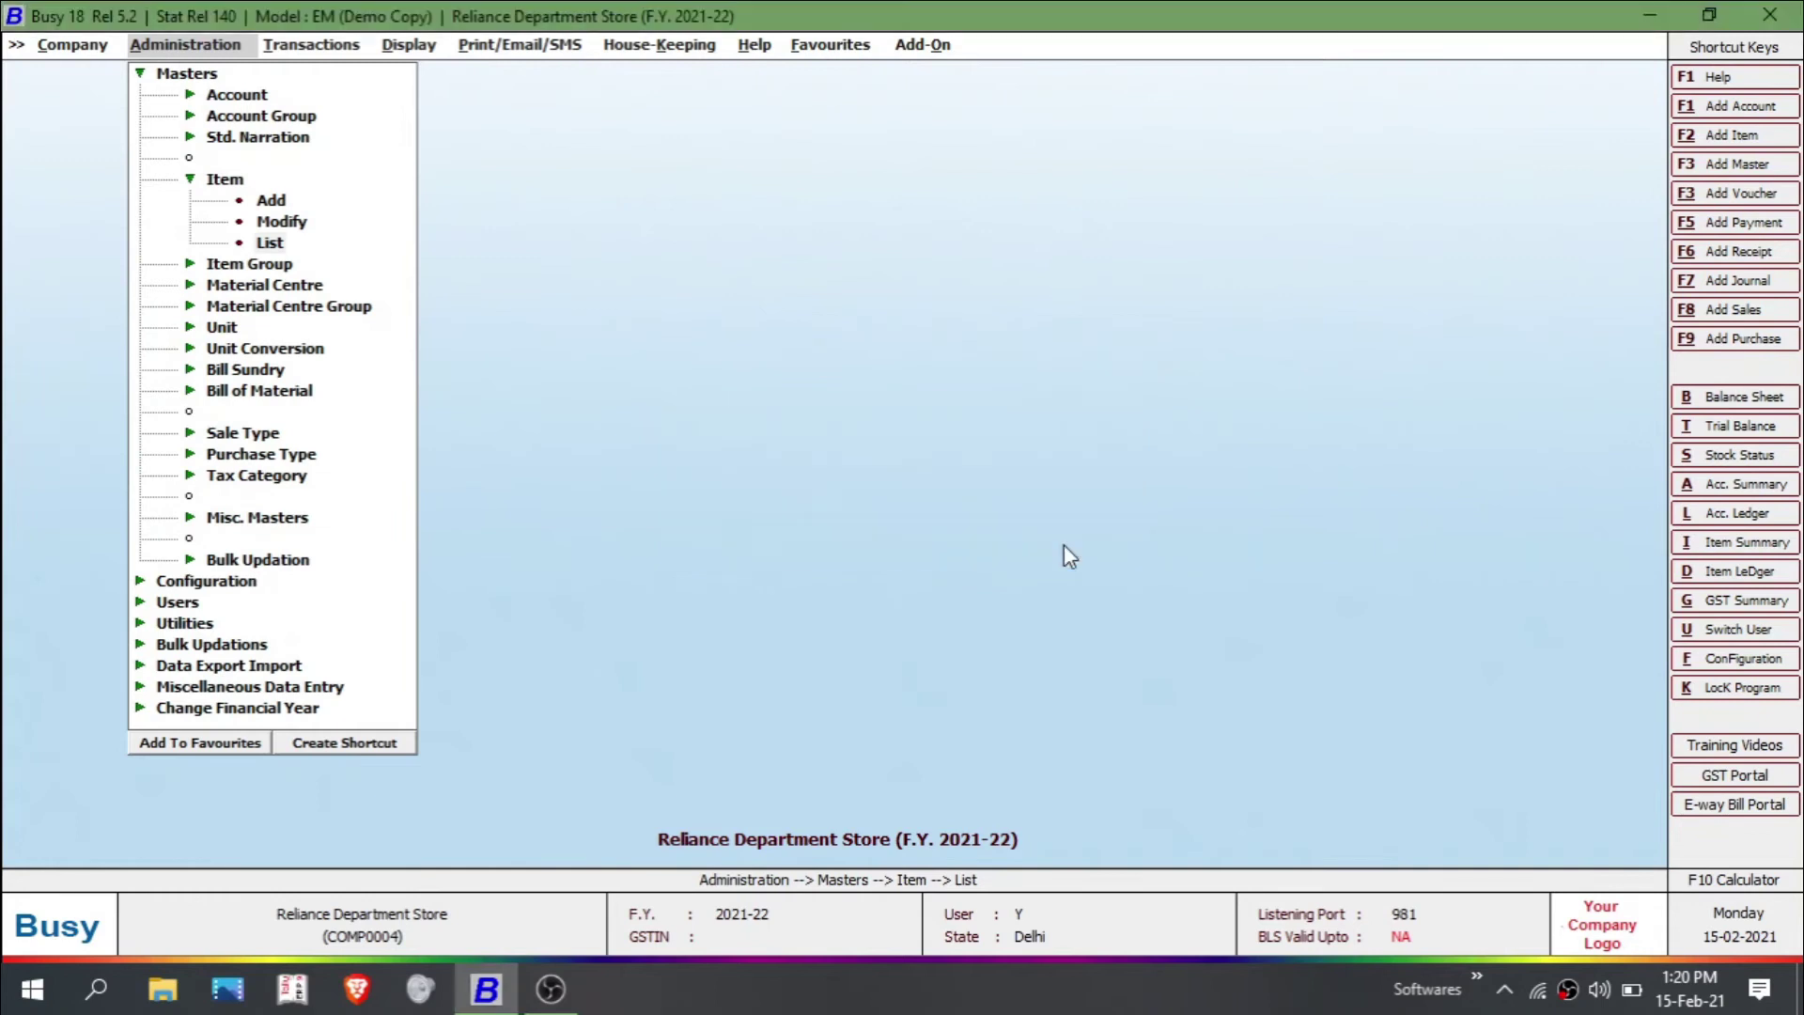
- List the sales vouchers of all series on screen for 01-04-2021, keeping the default display options
{"action": "key", "text": "Right"}
{"action": "key", "text": "Up"}
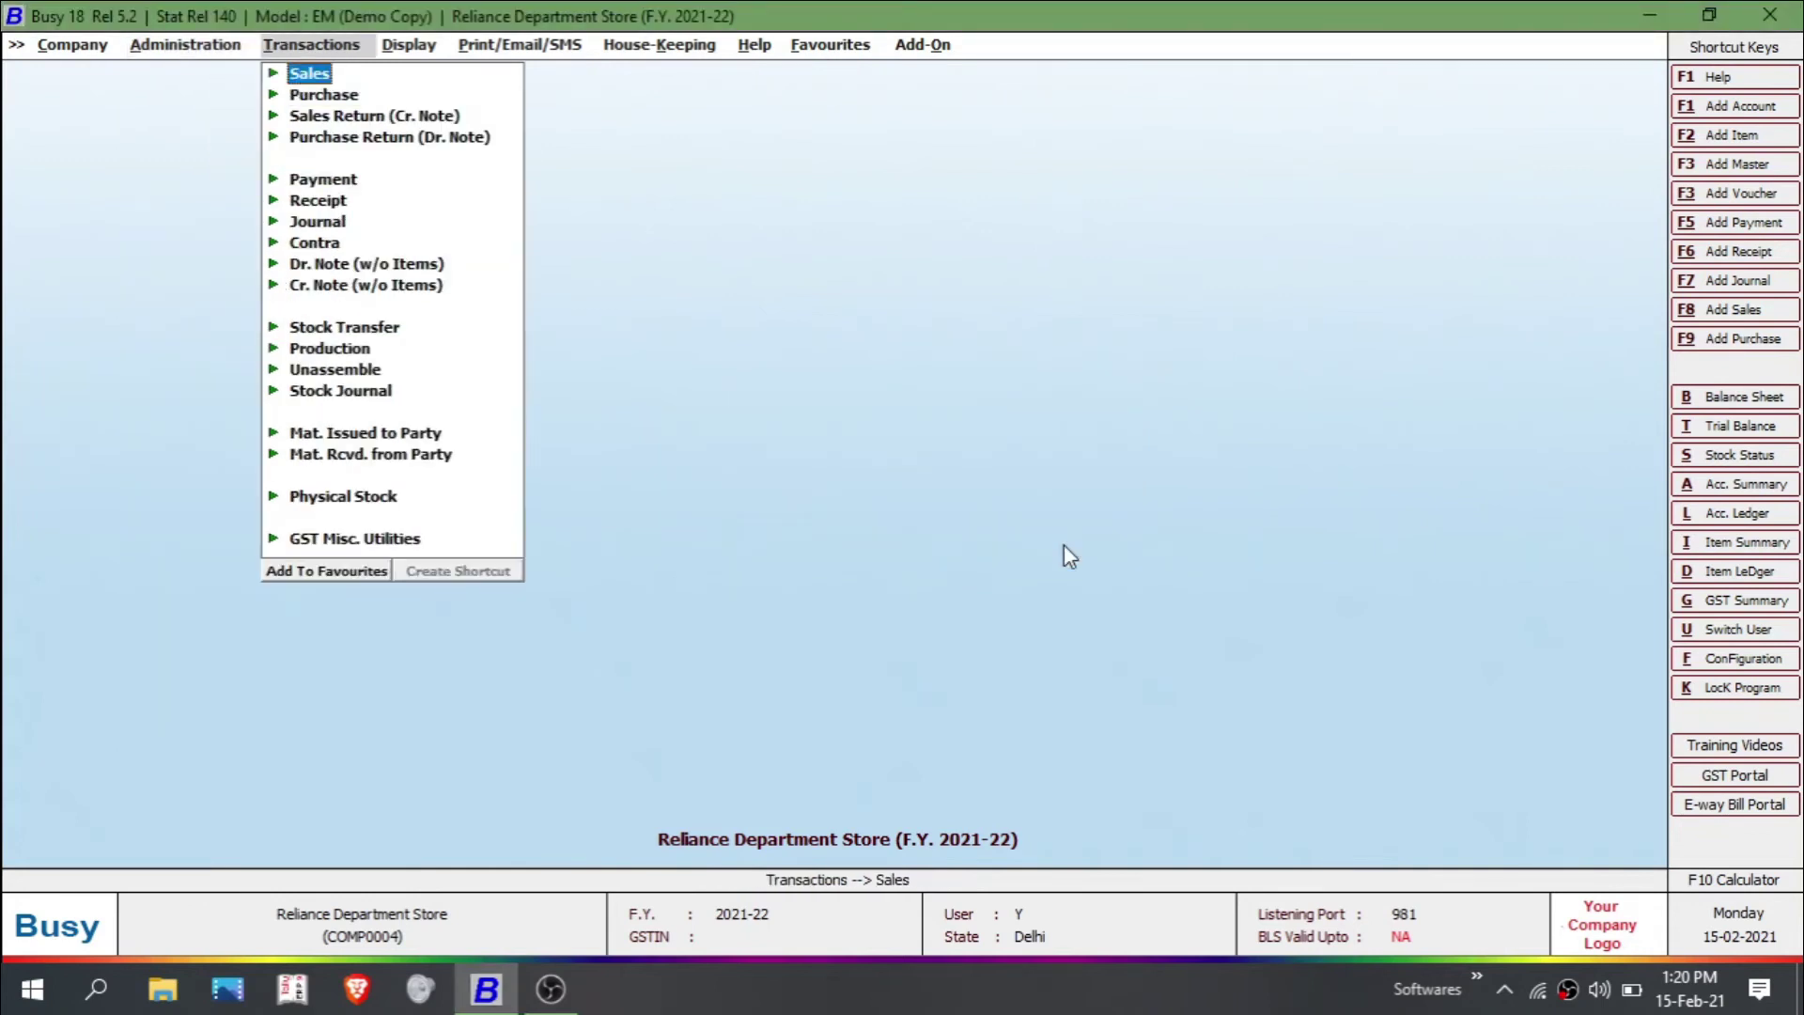
{"action": "key", "text": "Return"}
{"action": "key", "text": "Down"}
{"action": "key", "text": "Down"}
{"action": "key", "text": "Return"}
{"action": "key", "text": "Return"}
{"action": "key", "text": "Return"}
{"action": "key", "text": "Return"}
{"action": "key", "text": "Return"}
{"action": "key", "text": "Return"}
{"action": "key", "text": "Return"}
{"action": "key", "text": "Return"}
{"action": "key", "text": "Return"}
{"action": "key", "text": "Return"}
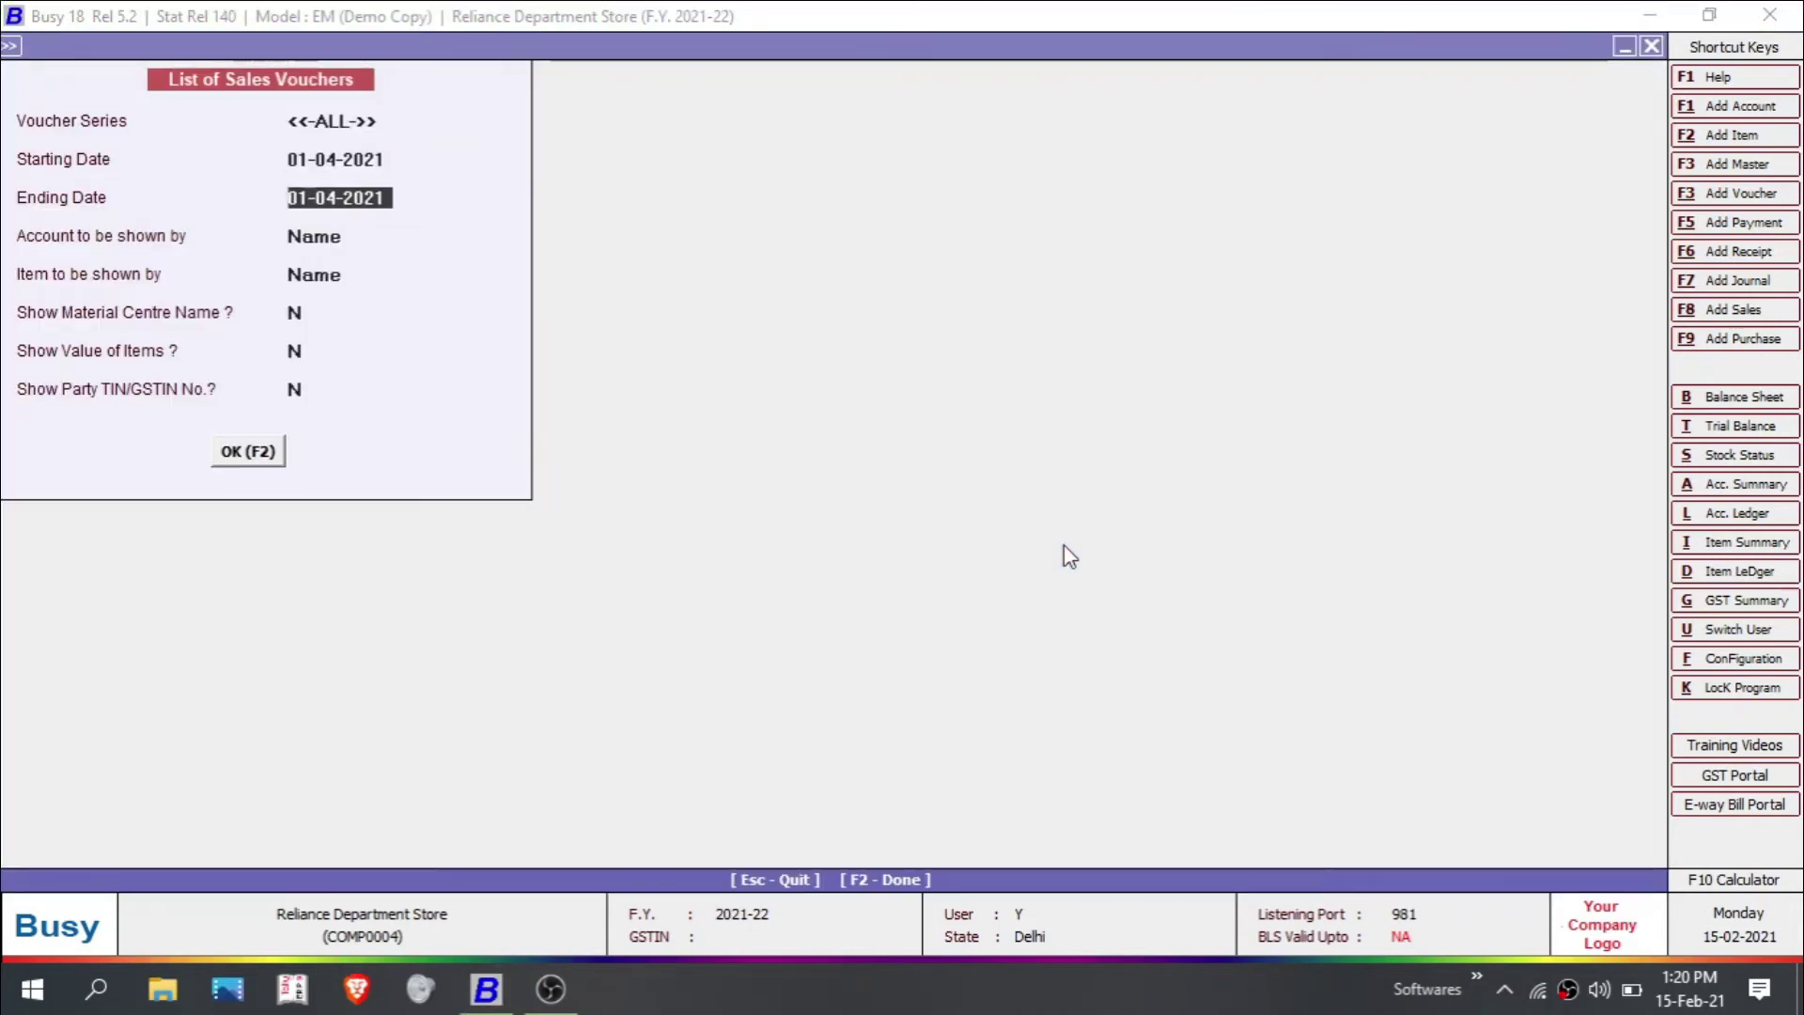
{"action": "key", "text": "Return"}
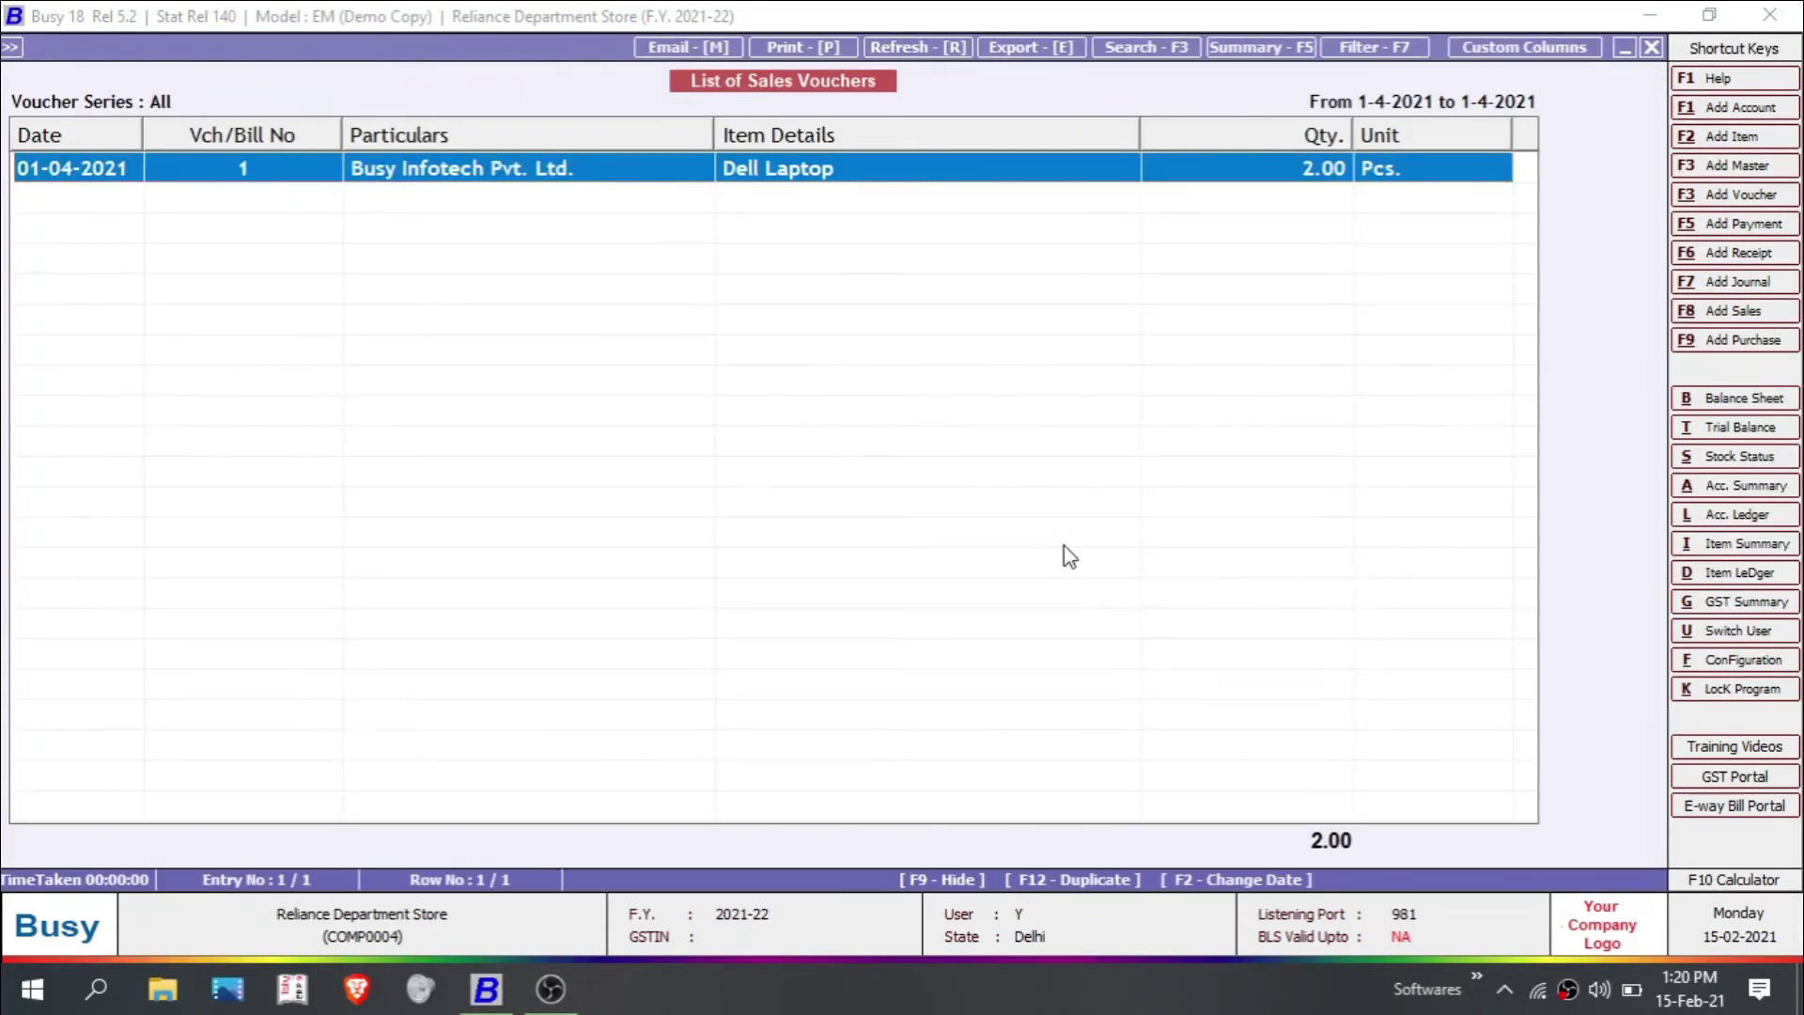
- Open sales voucher no. 1 for Busy Infotech Pvt. Ltd. and delete it
{"action": "key", "text": "Return"}
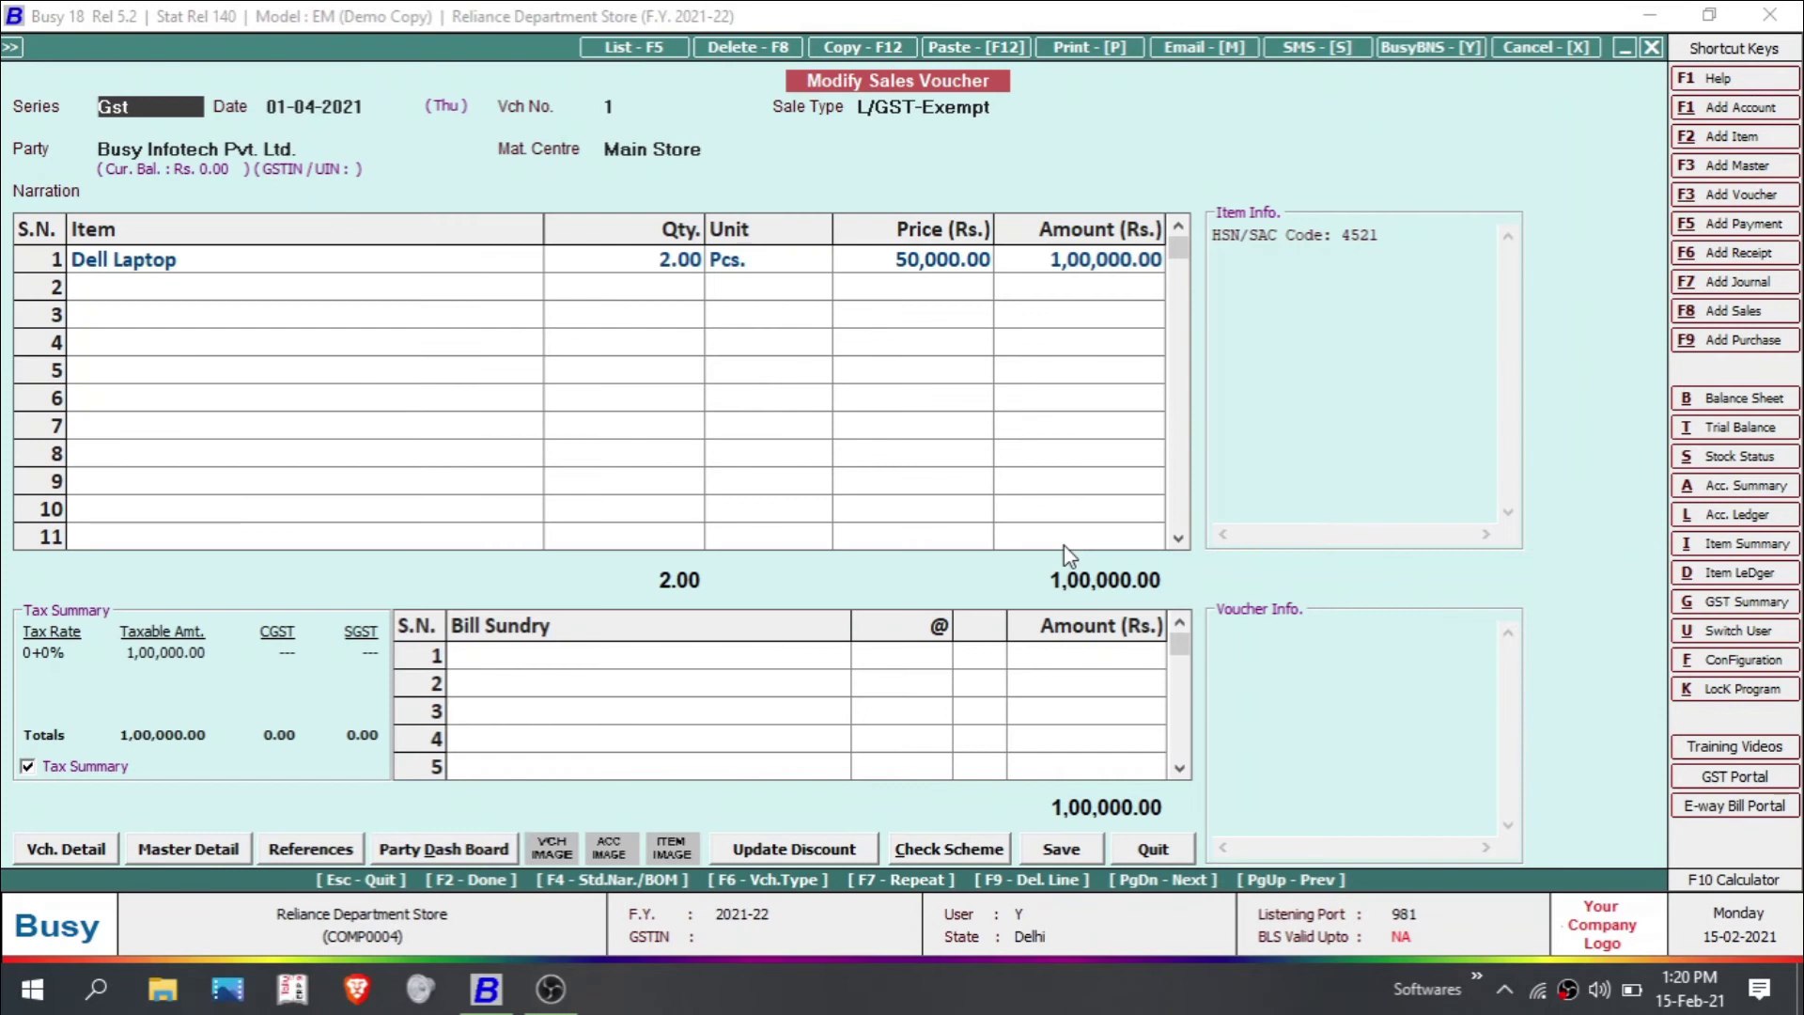
{"action": "key", "text": "F8"}
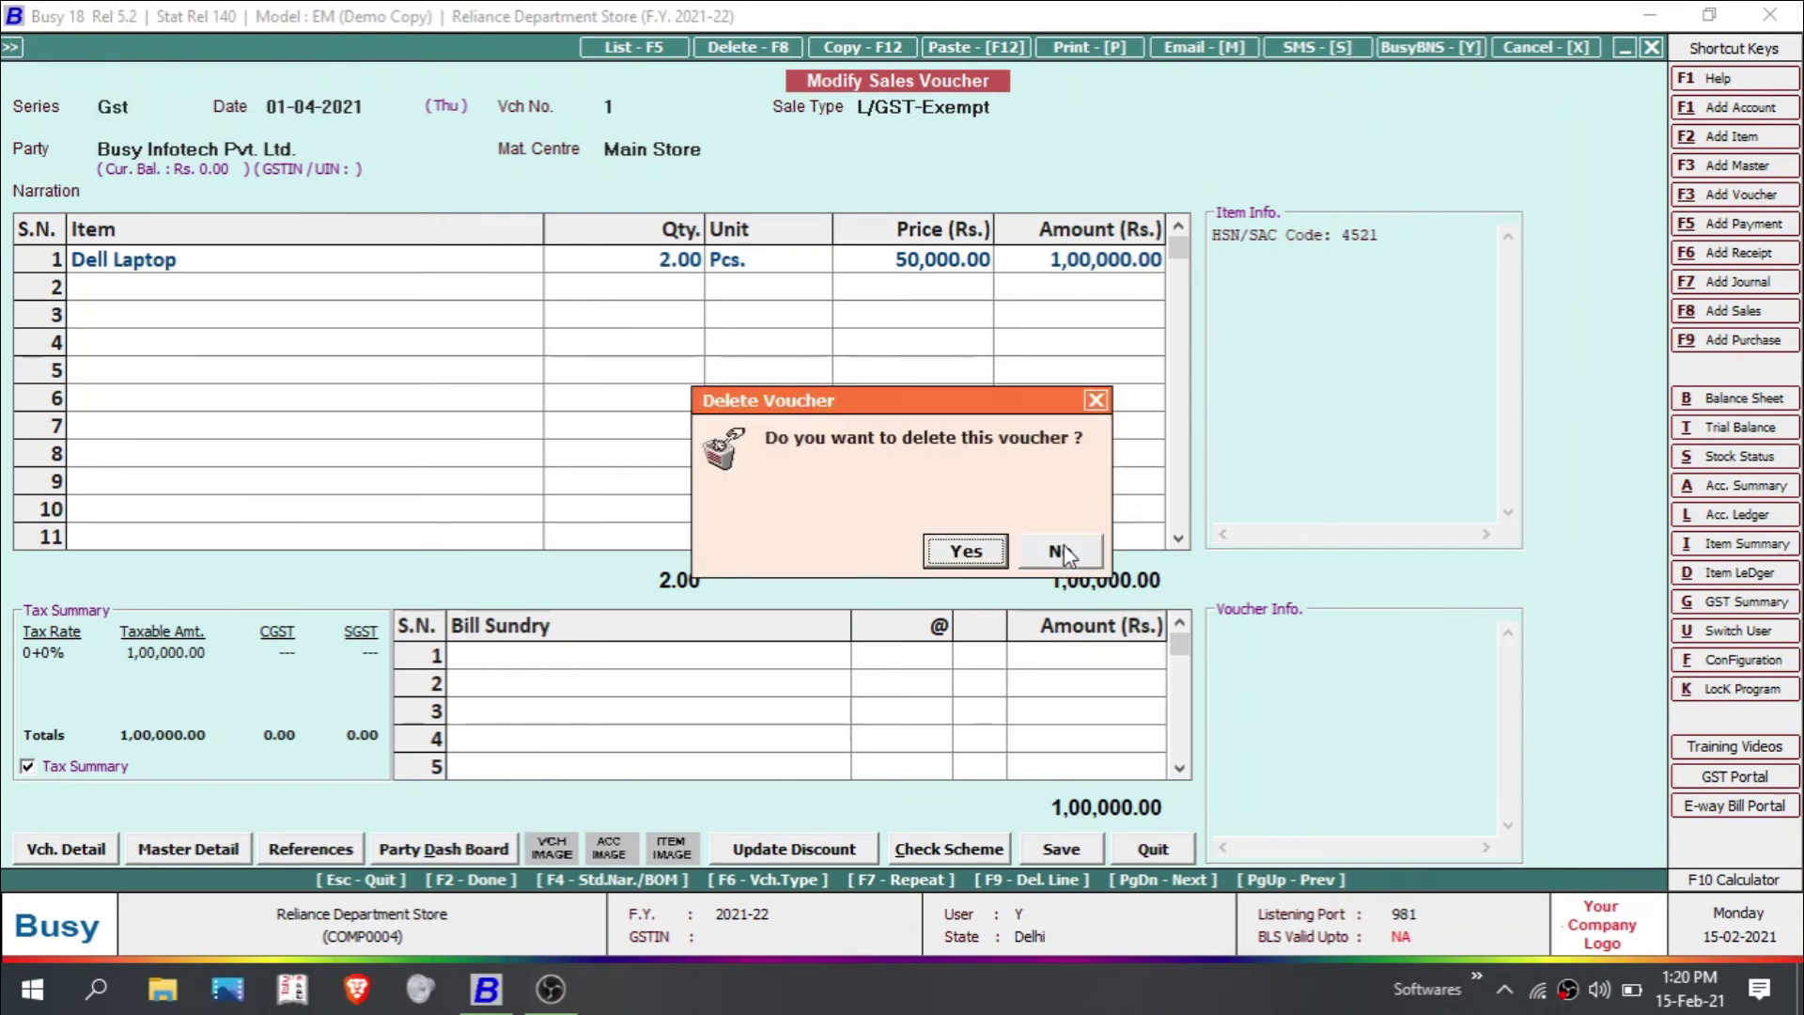
{"action": "key", "text": "Return"}
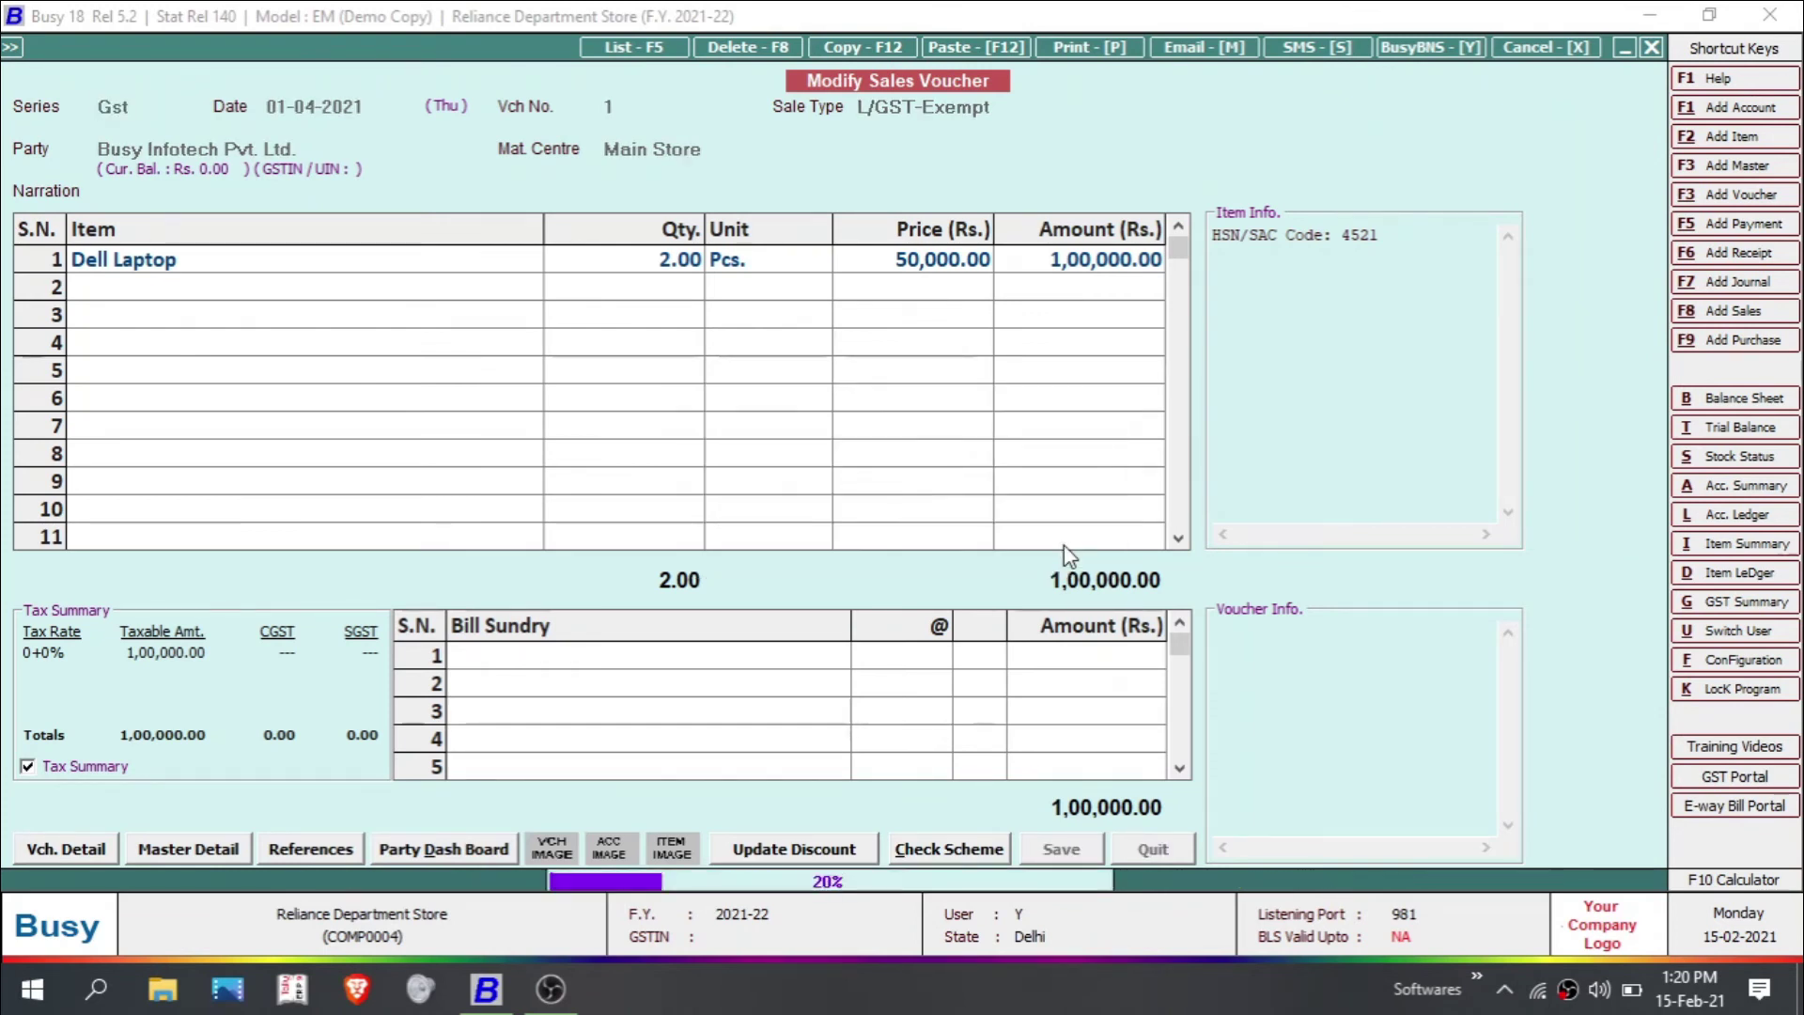
- Complete the deletion of the sales voucher, and list the item masters on screen with the default options
{"action": "key", "text": "Return"}
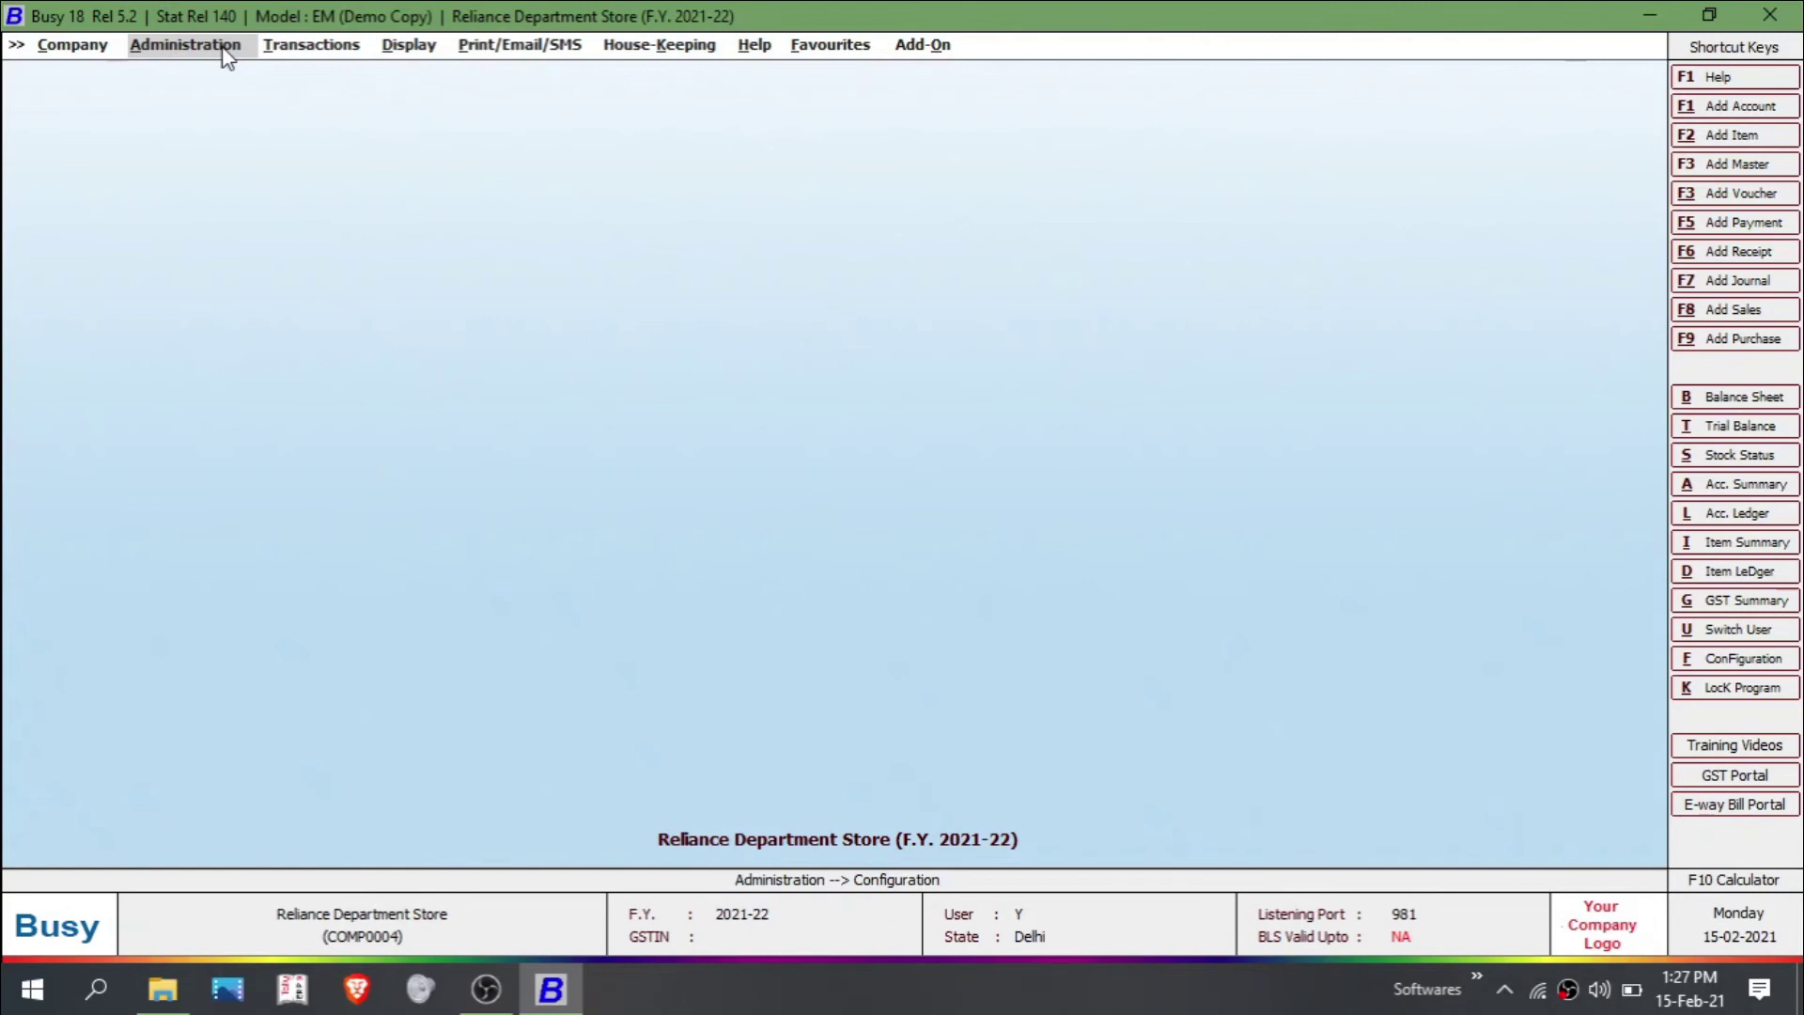
{"action": "left_click", "coordinate": [227, 54]}
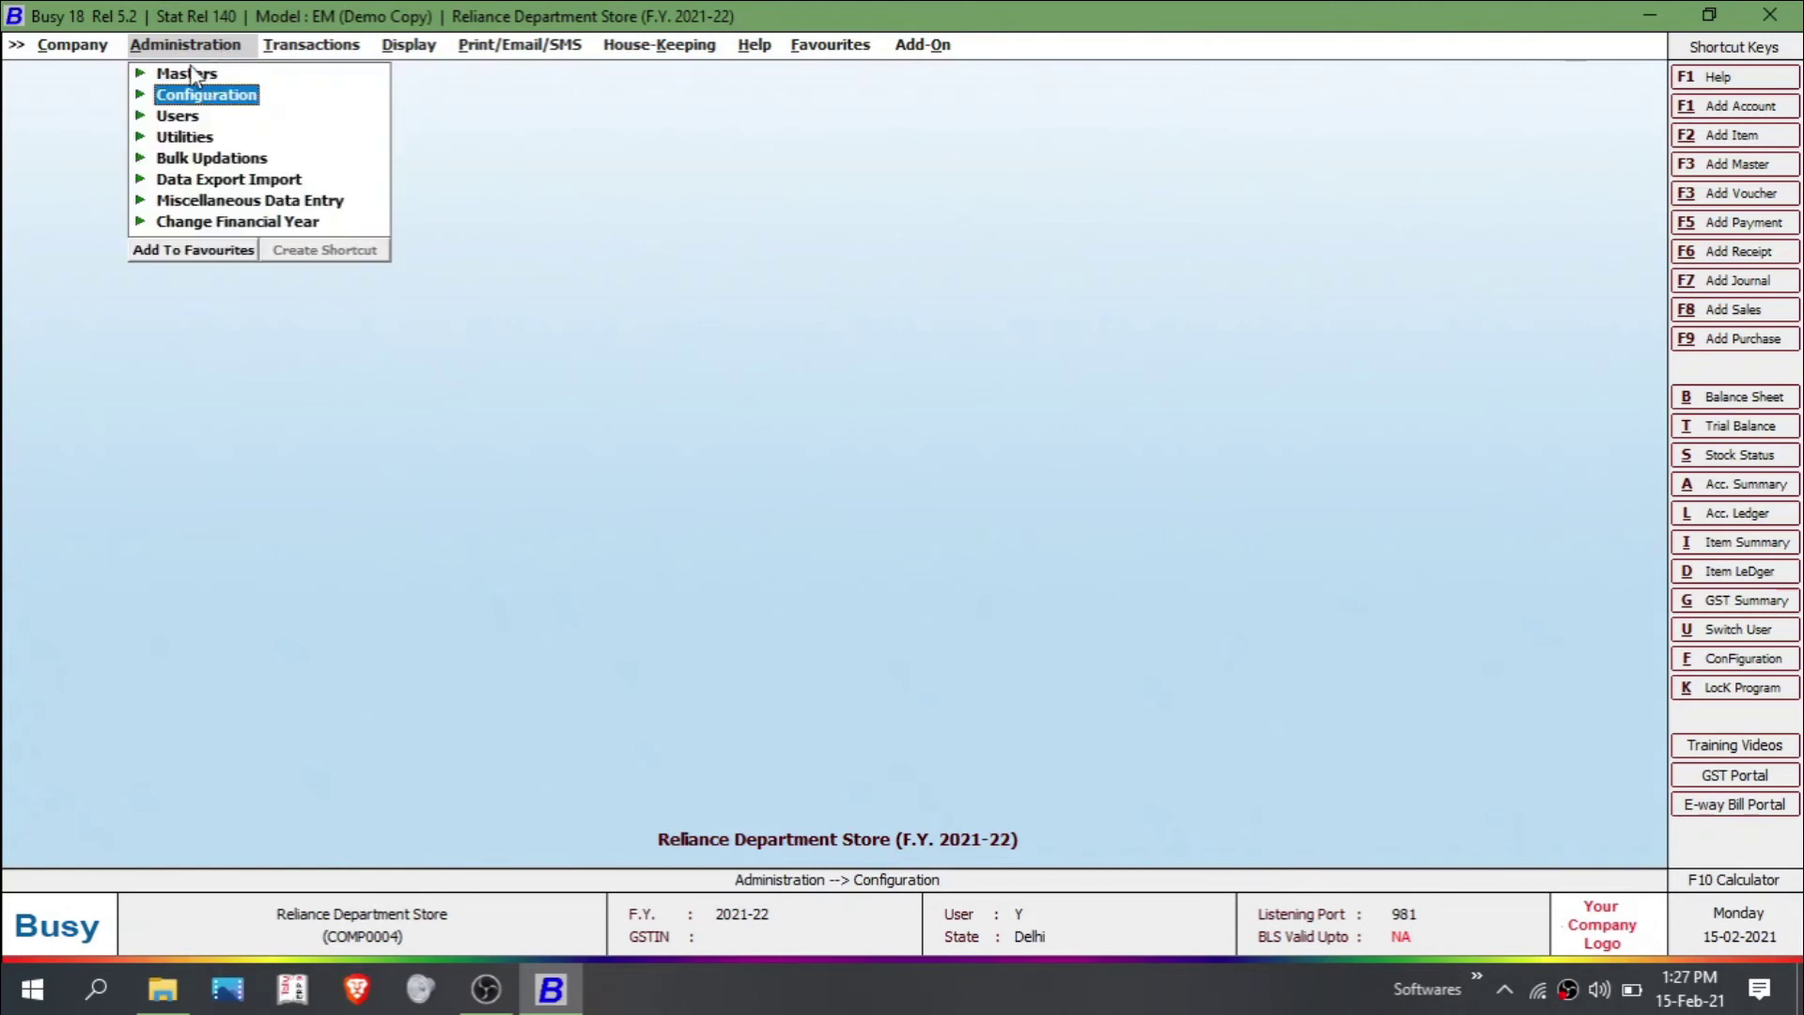
{"action": "left_click", "coordinate": [190, 71]}
{"action": "double_click", "coordinate": [226, 180]}
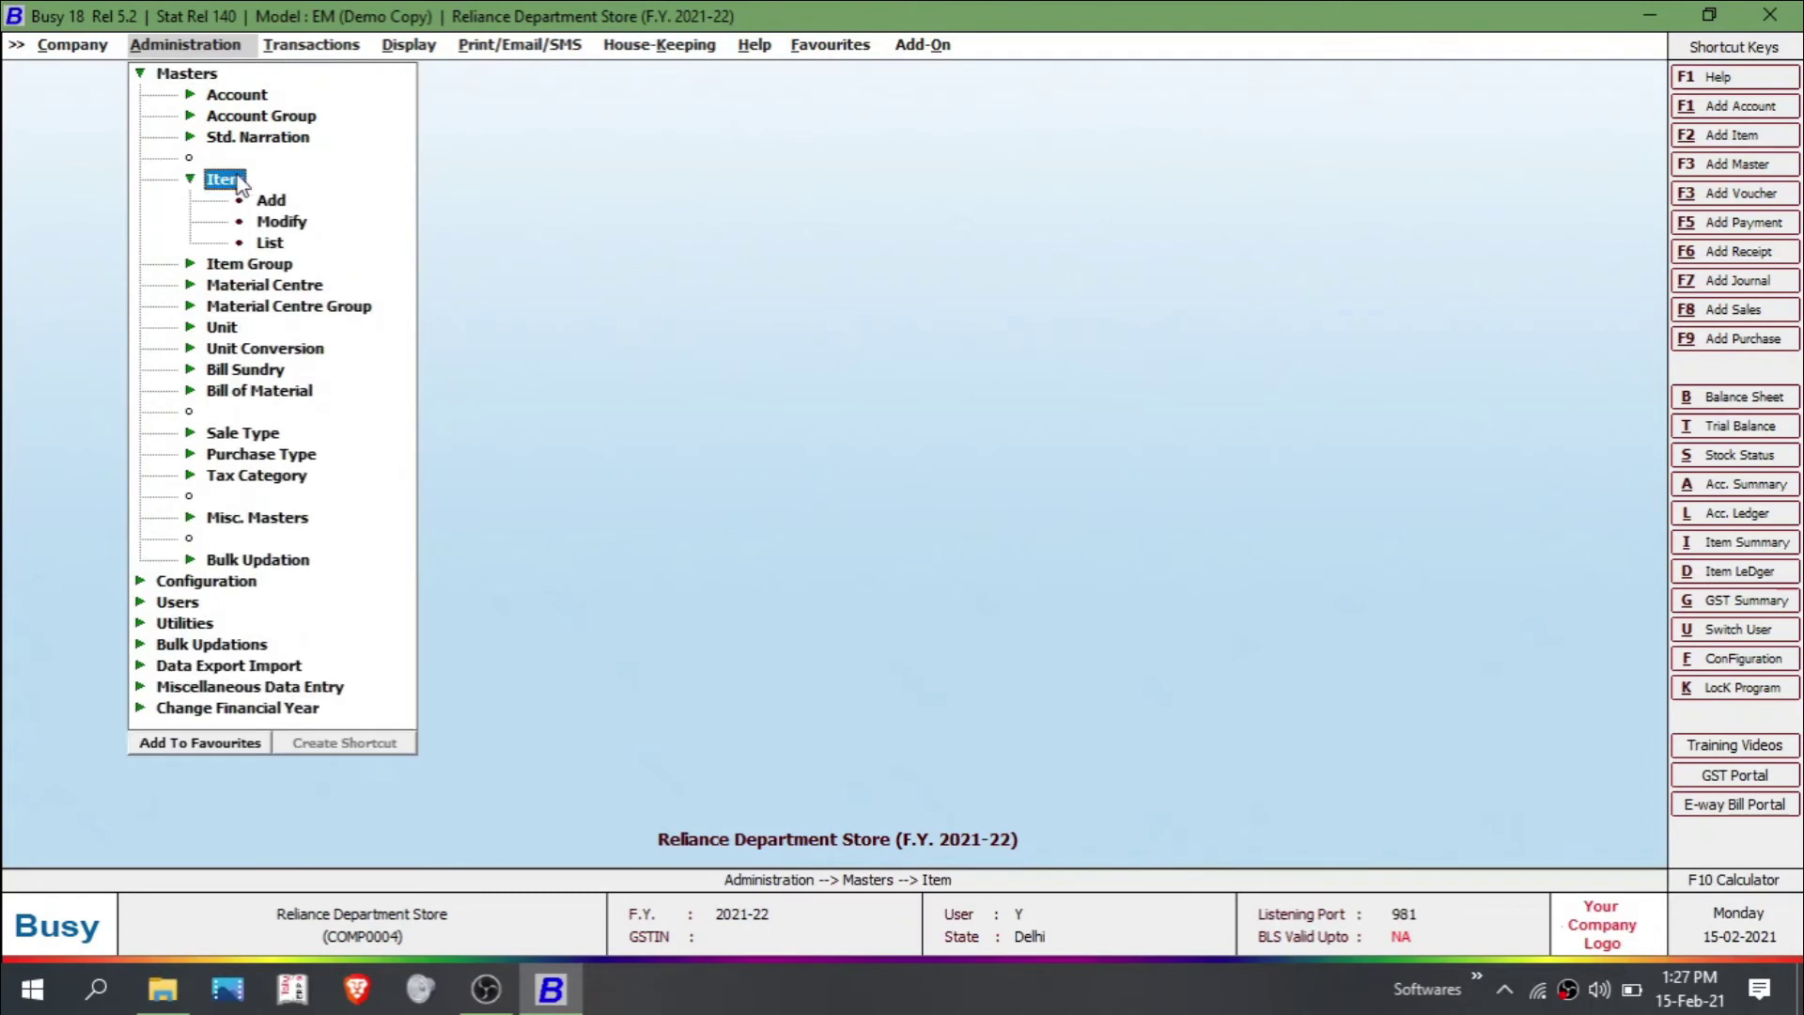
{"action": "double_click", "coordinate": [269, 243]}
{"action": "left_click", "coordinate": [786, 540]}
{"action": "left_click", "coordinate": [785, 539]}
{"action": "left_click", "coordinate": [786, 541]}
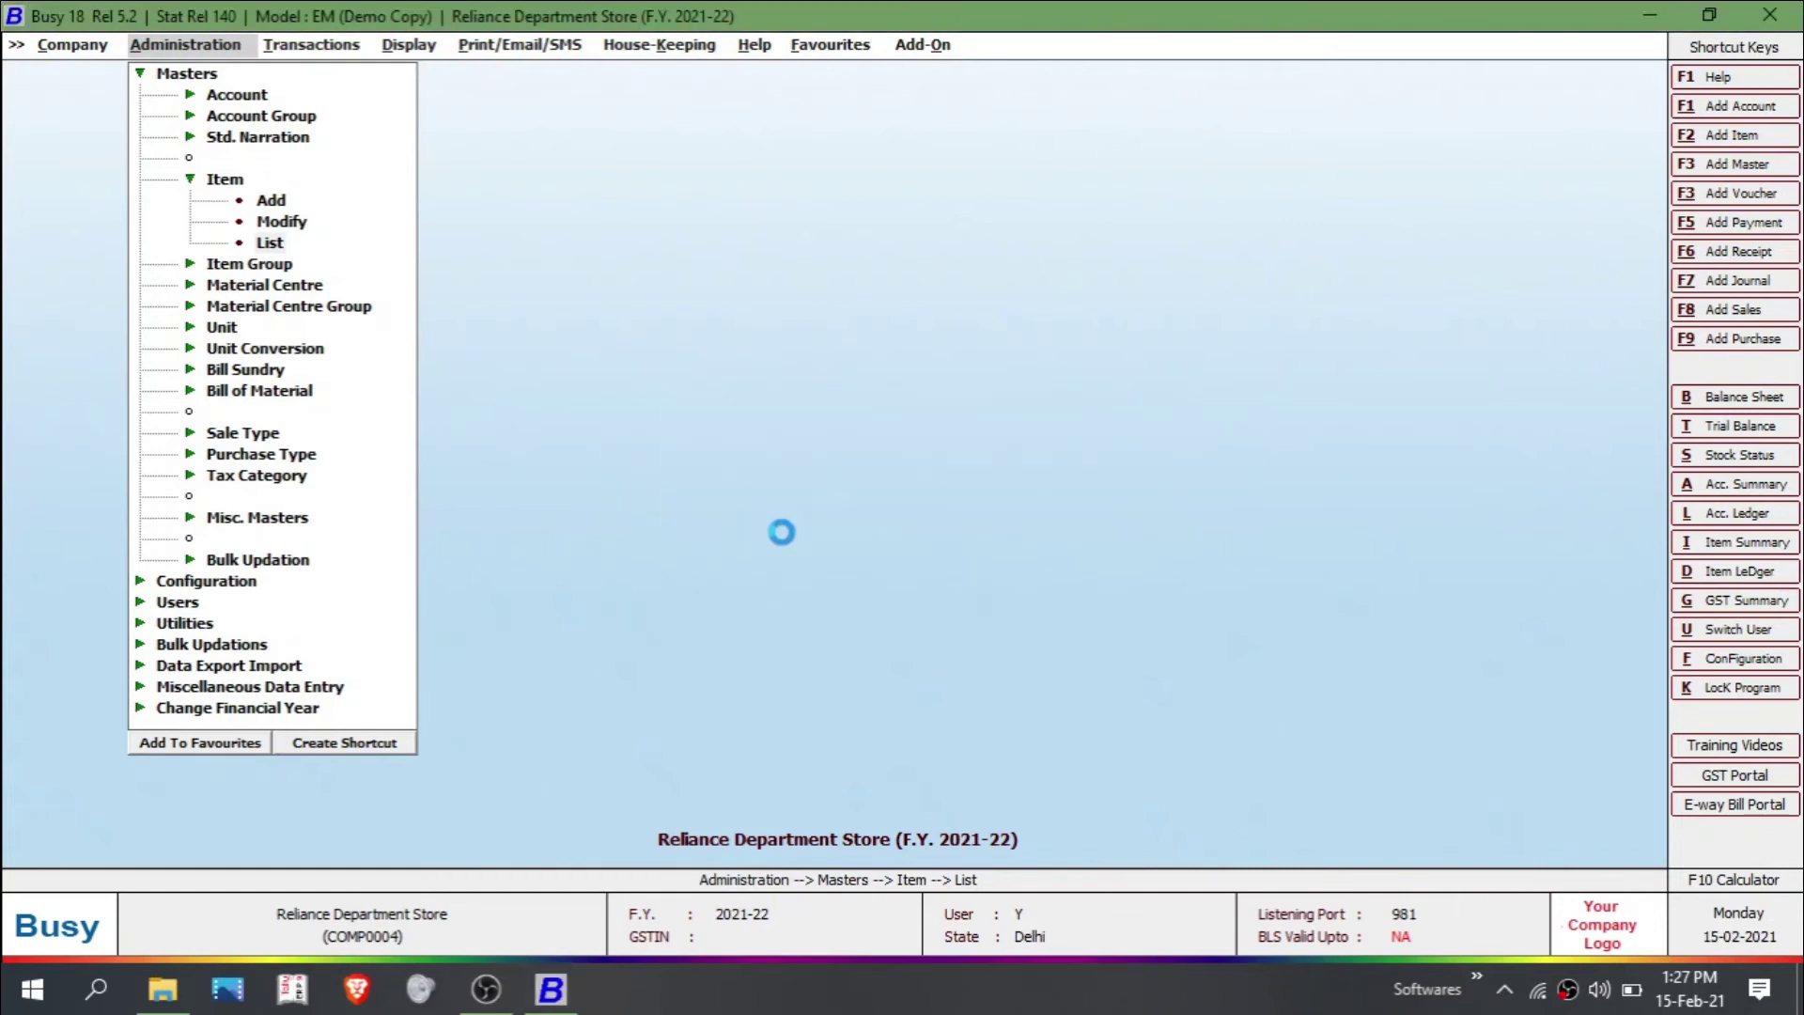
{"action": "key", "text": "Return"}
{"action": "key", "text": "Return"}
{"action": "key", "text": "Return"}
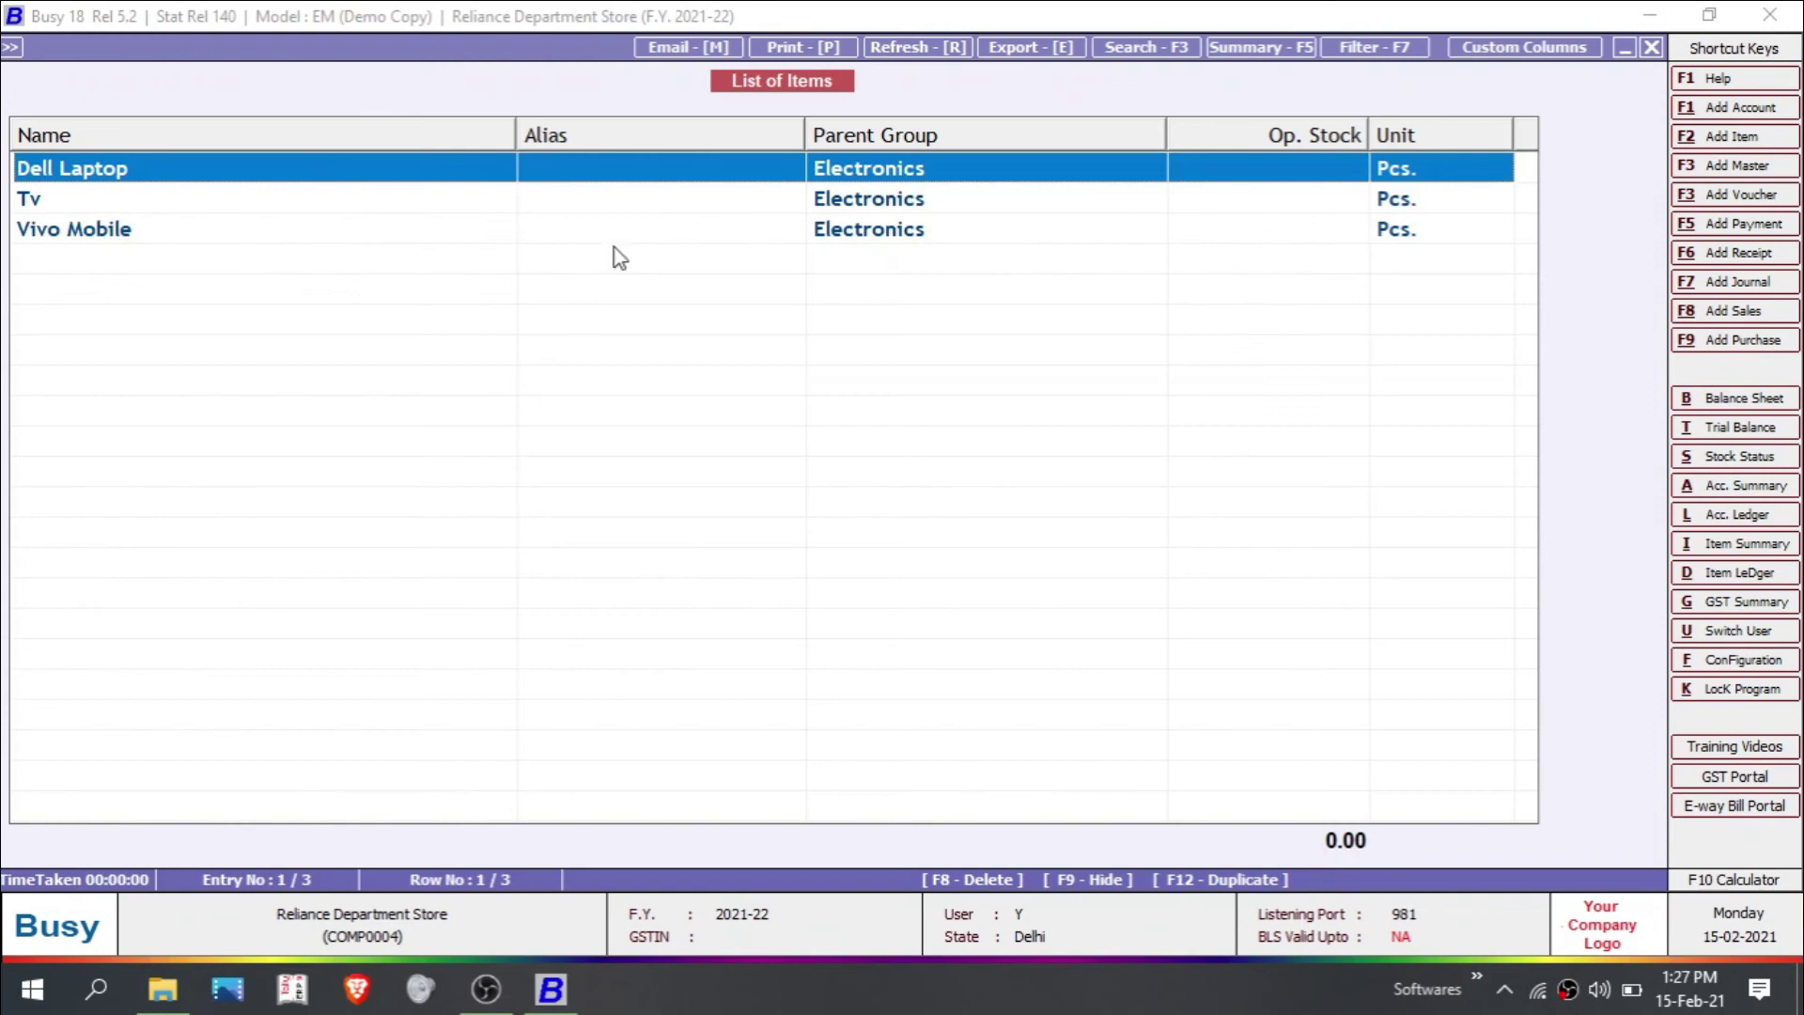
- Open the Dell Laptop item master from the list, delete it, and leave the item list
{"action": "key", "text": "Return"}
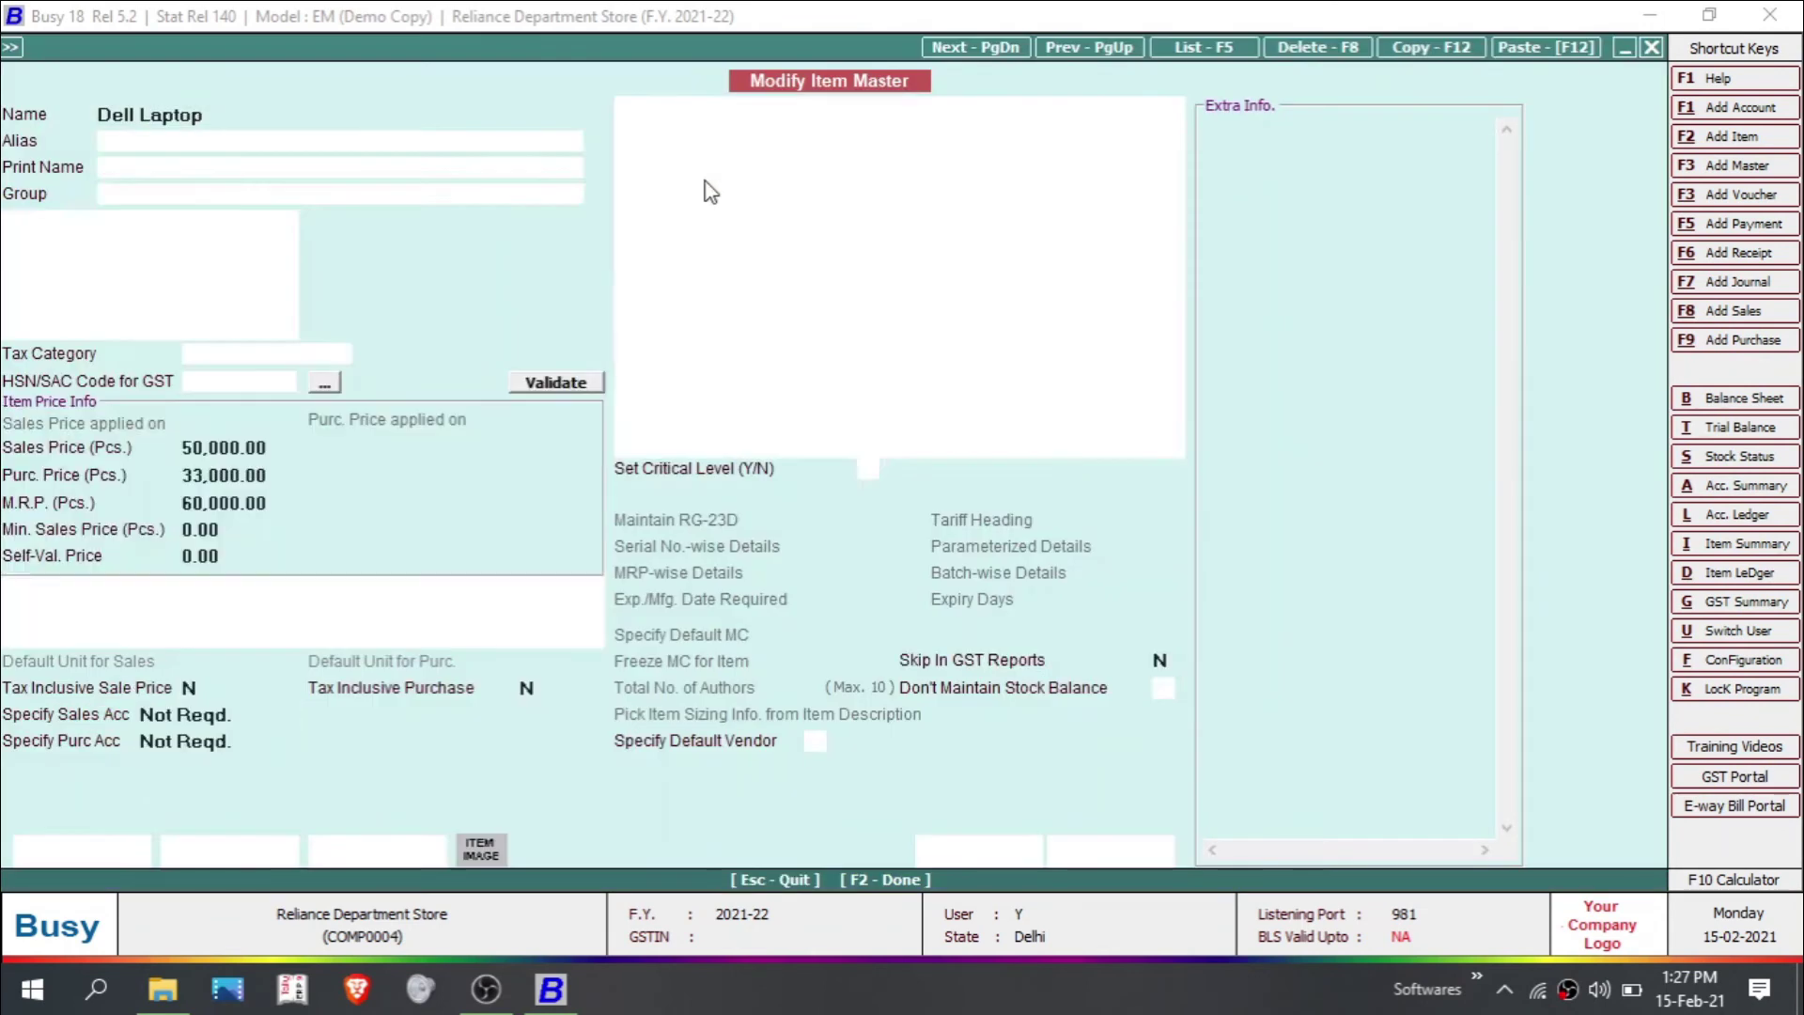
{"action": "key", "text": "F8"}
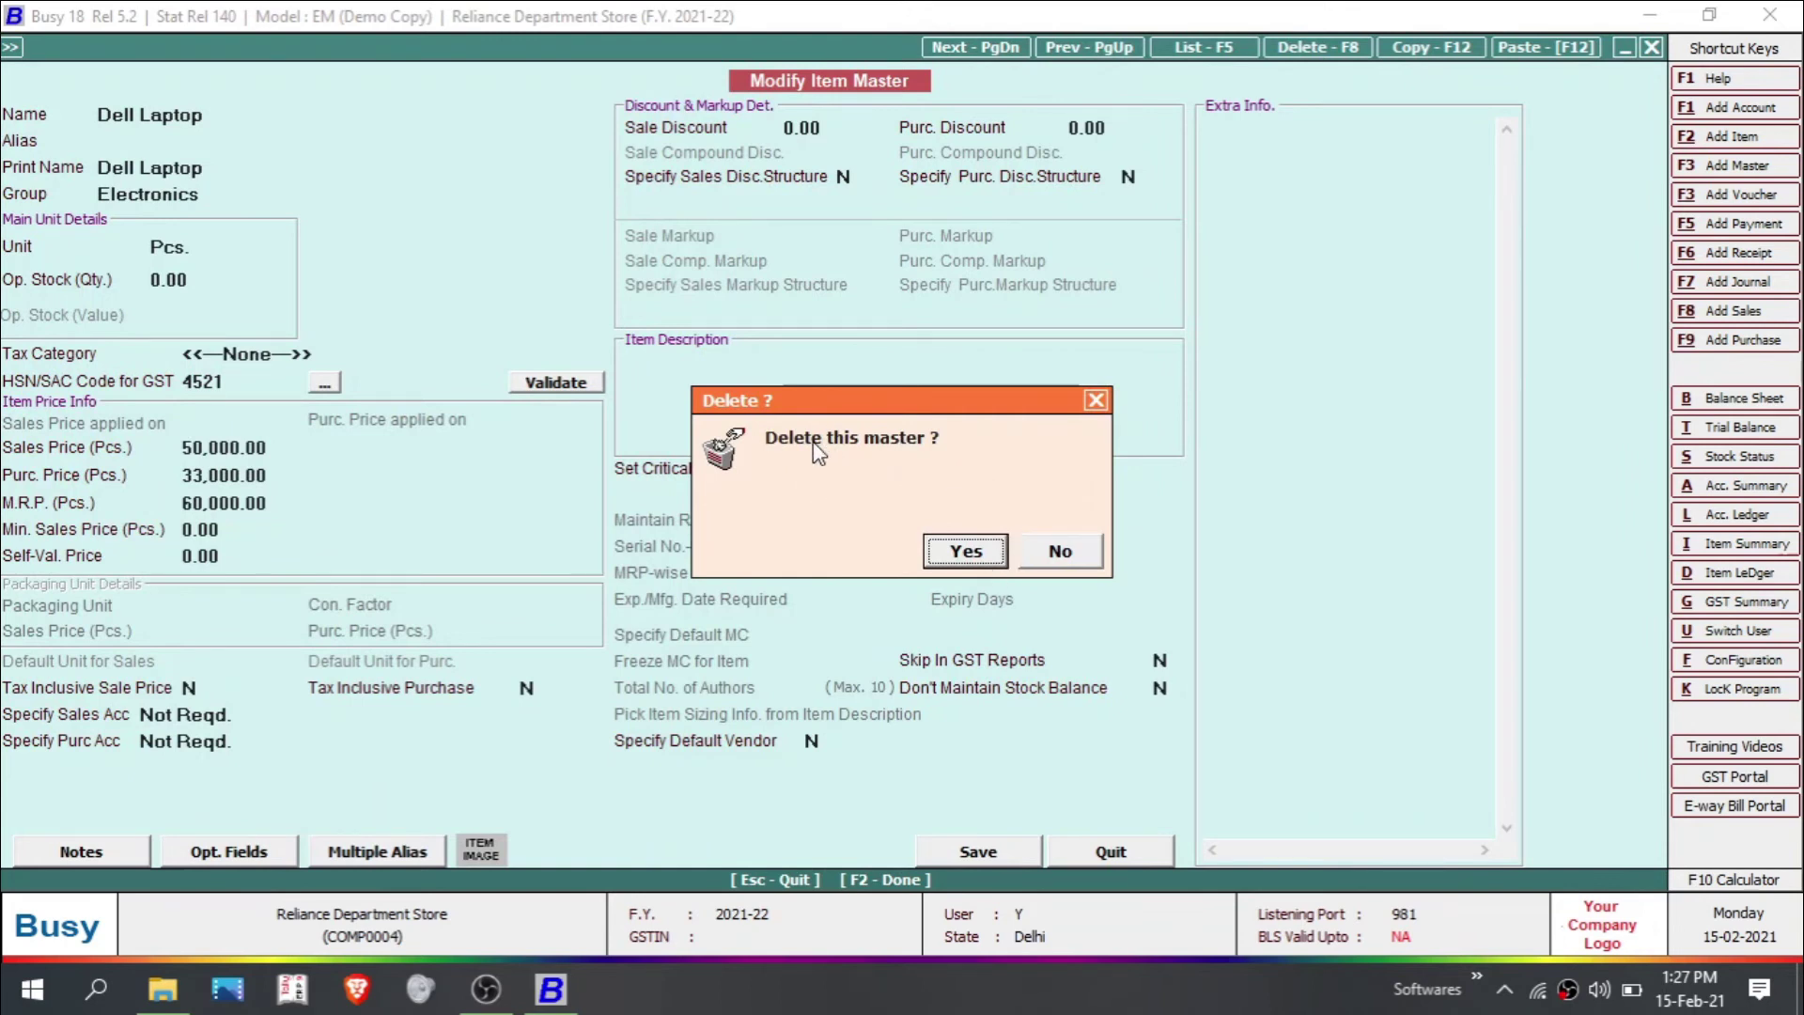
{"action": "left_click", "coordinate": [968, 562]}
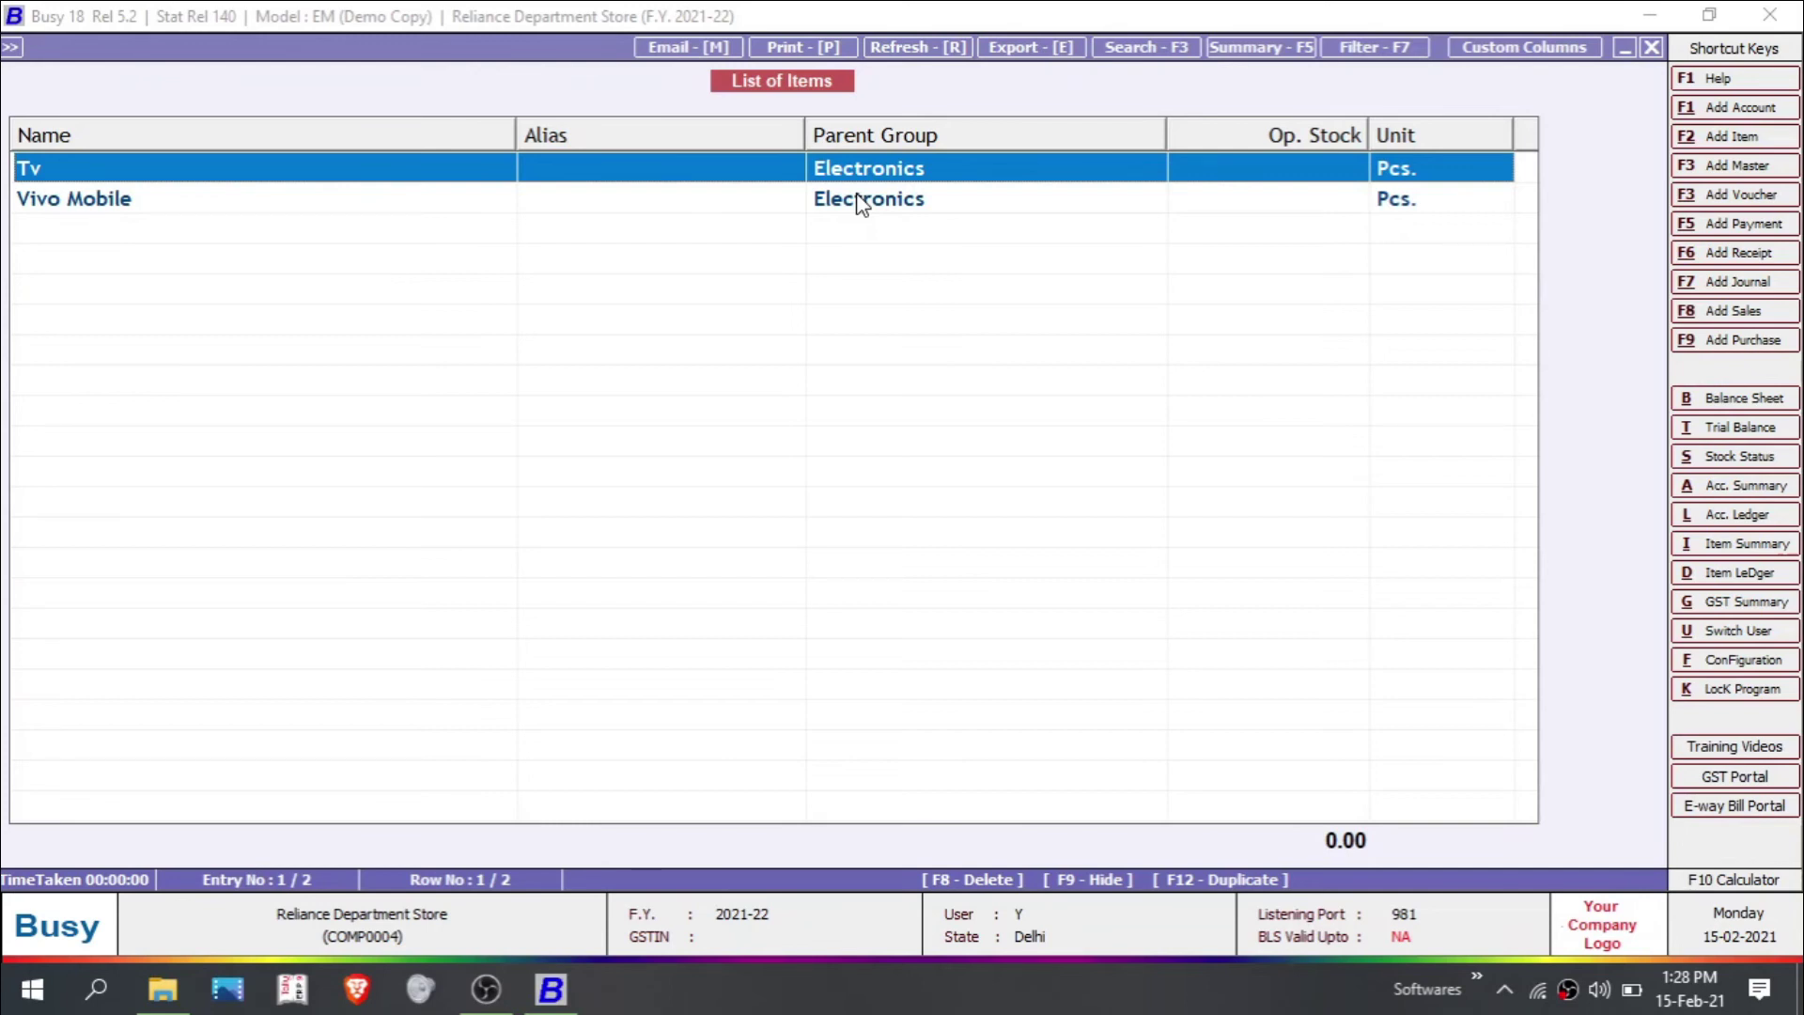
{"action": "key", "text": "Escape"}
{"action": "left_click", "coordinate": [181, 75]}
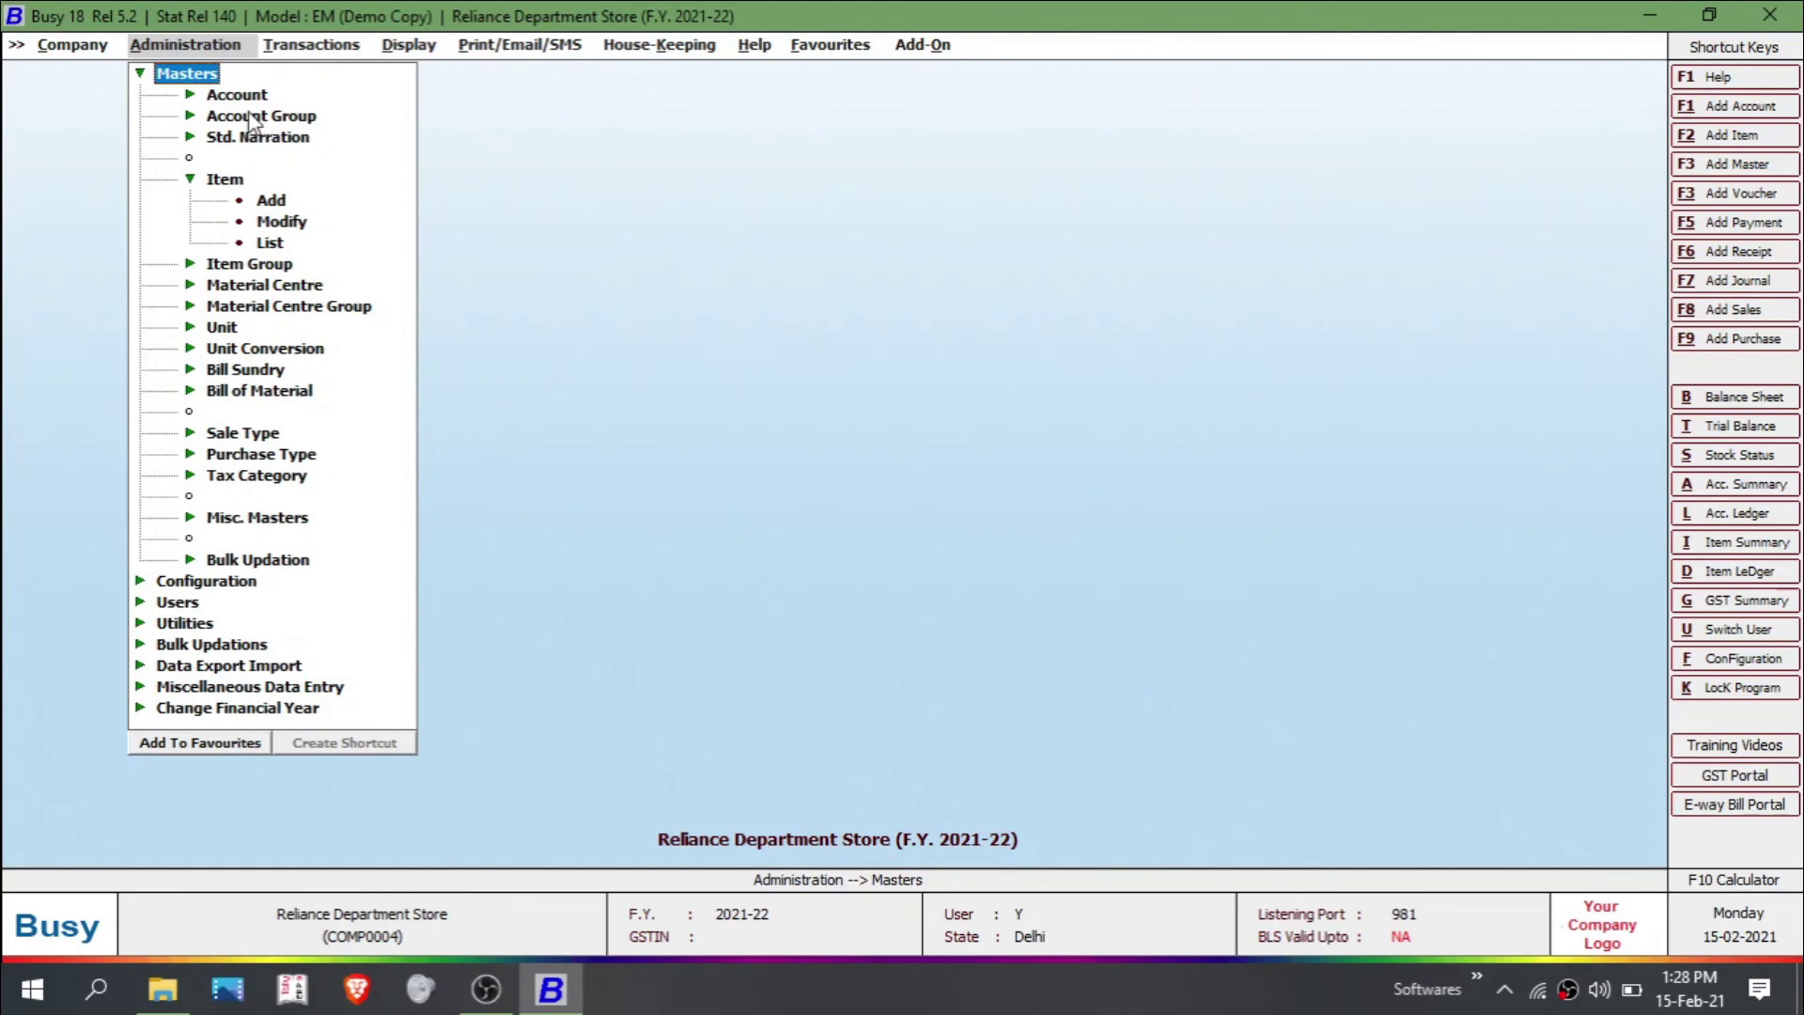
{"action": "left_click", "coordinate": [355, 45]}
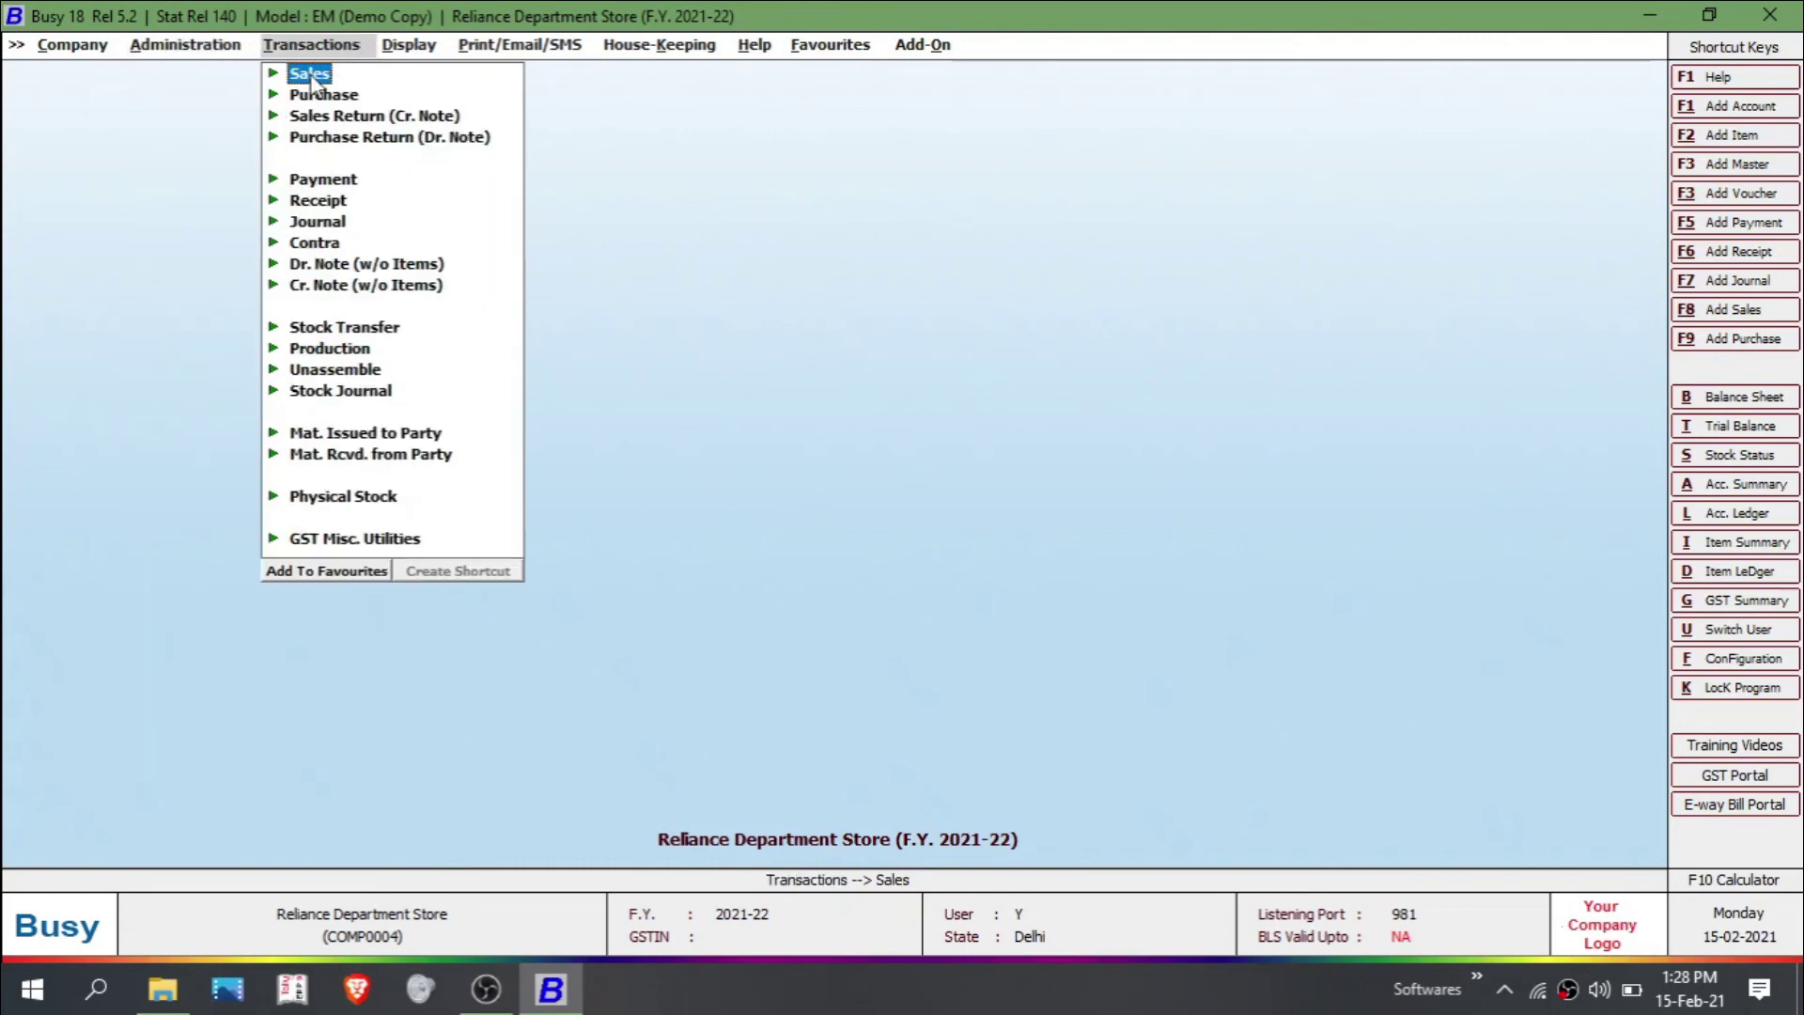
{"action": "left_click", "coordinate": [319, 94]}
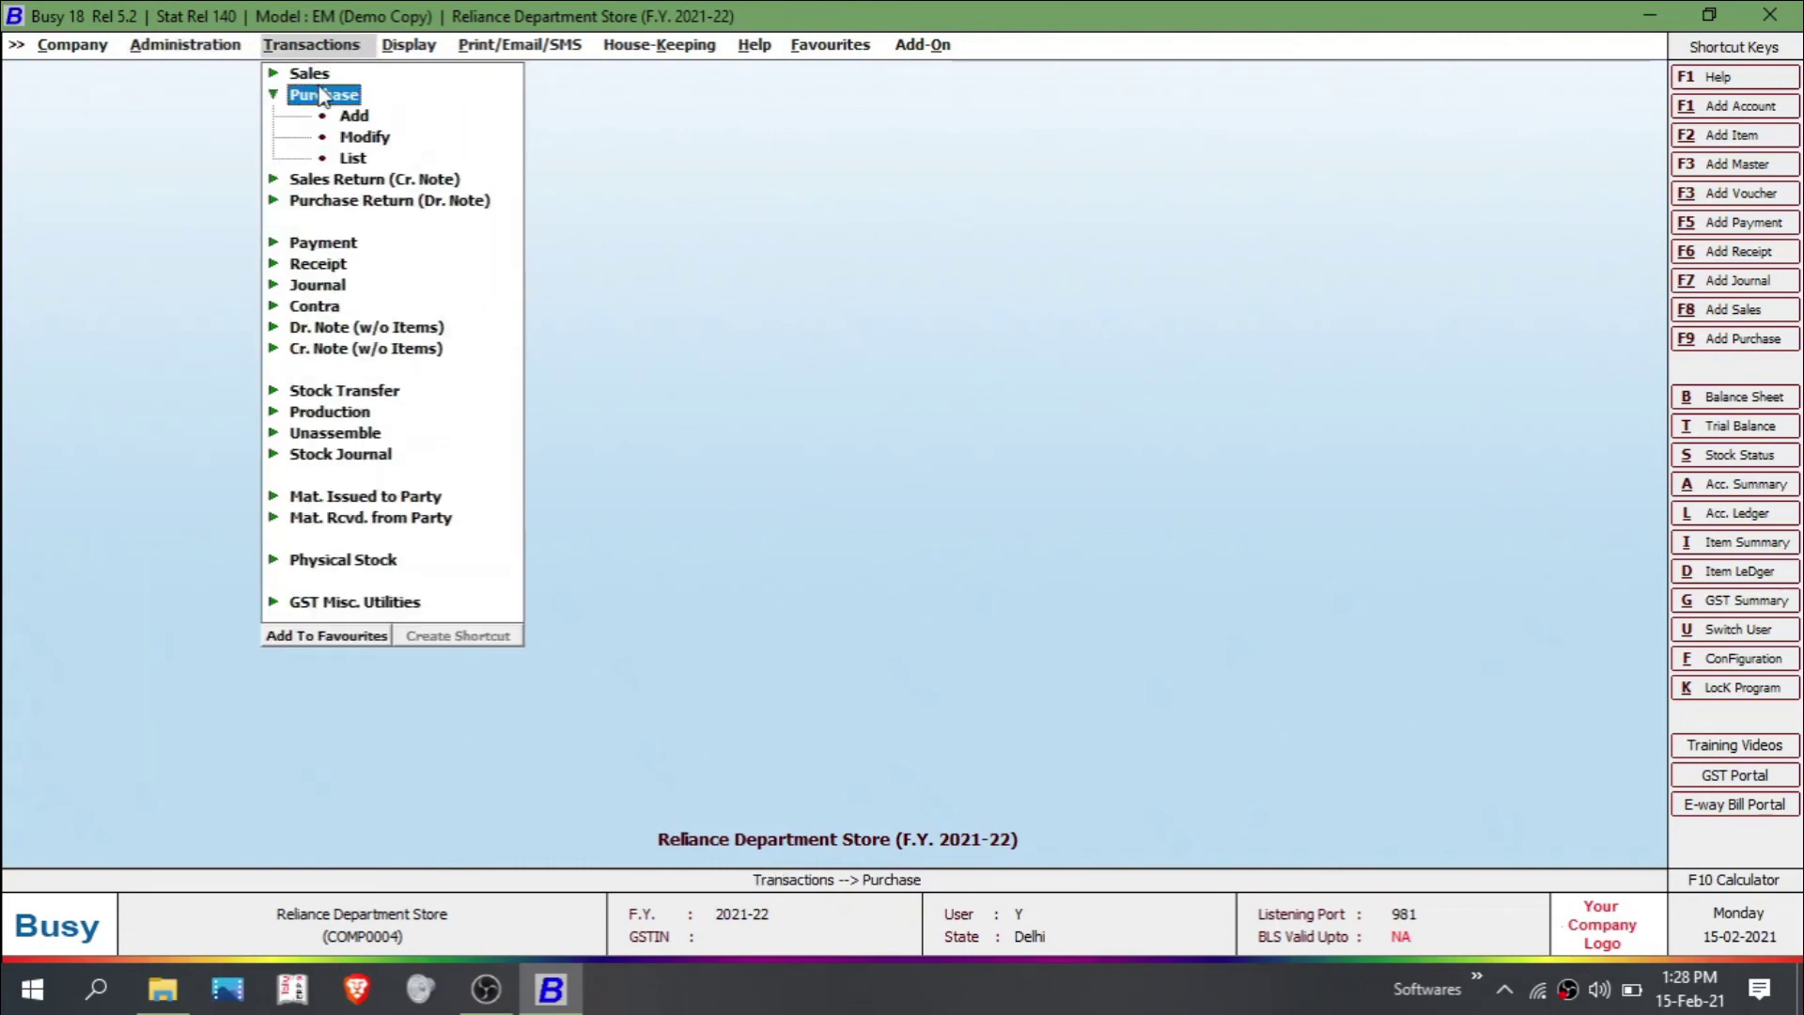
{"action": "left_click", "coordinate": [355, 201]}
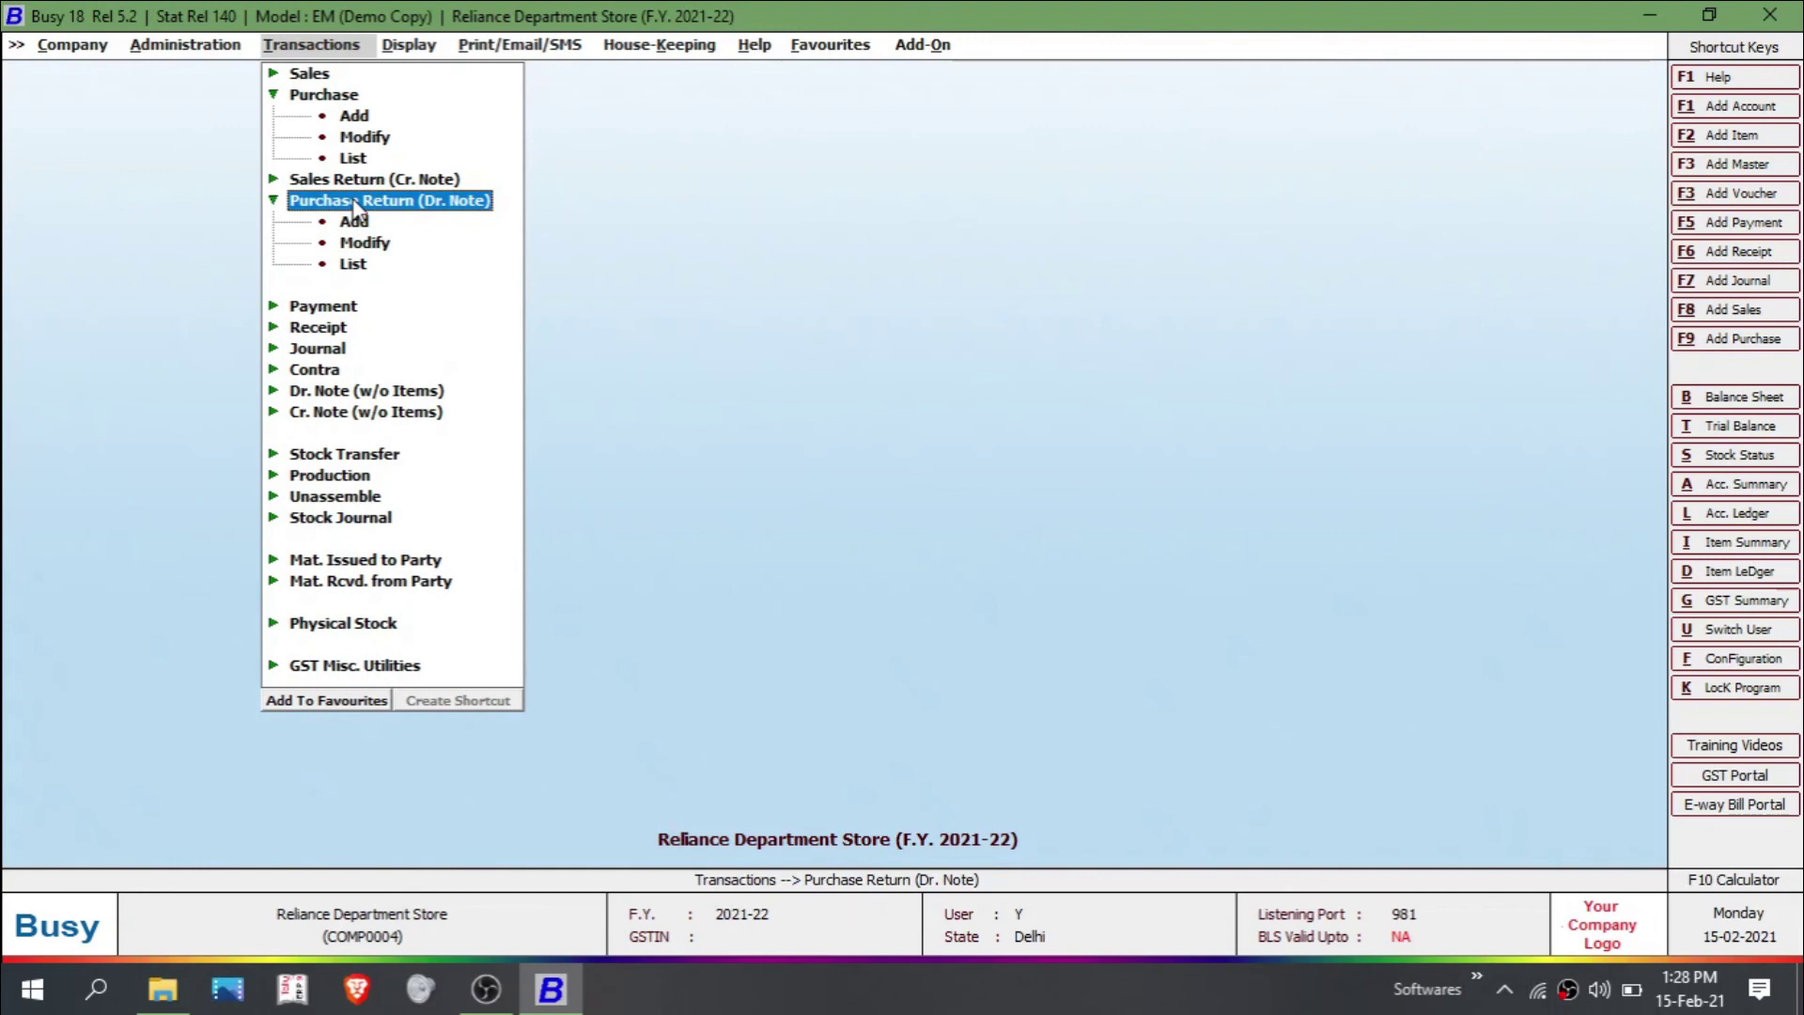
{"action": "left_click", "coordinate": [354, 264]}
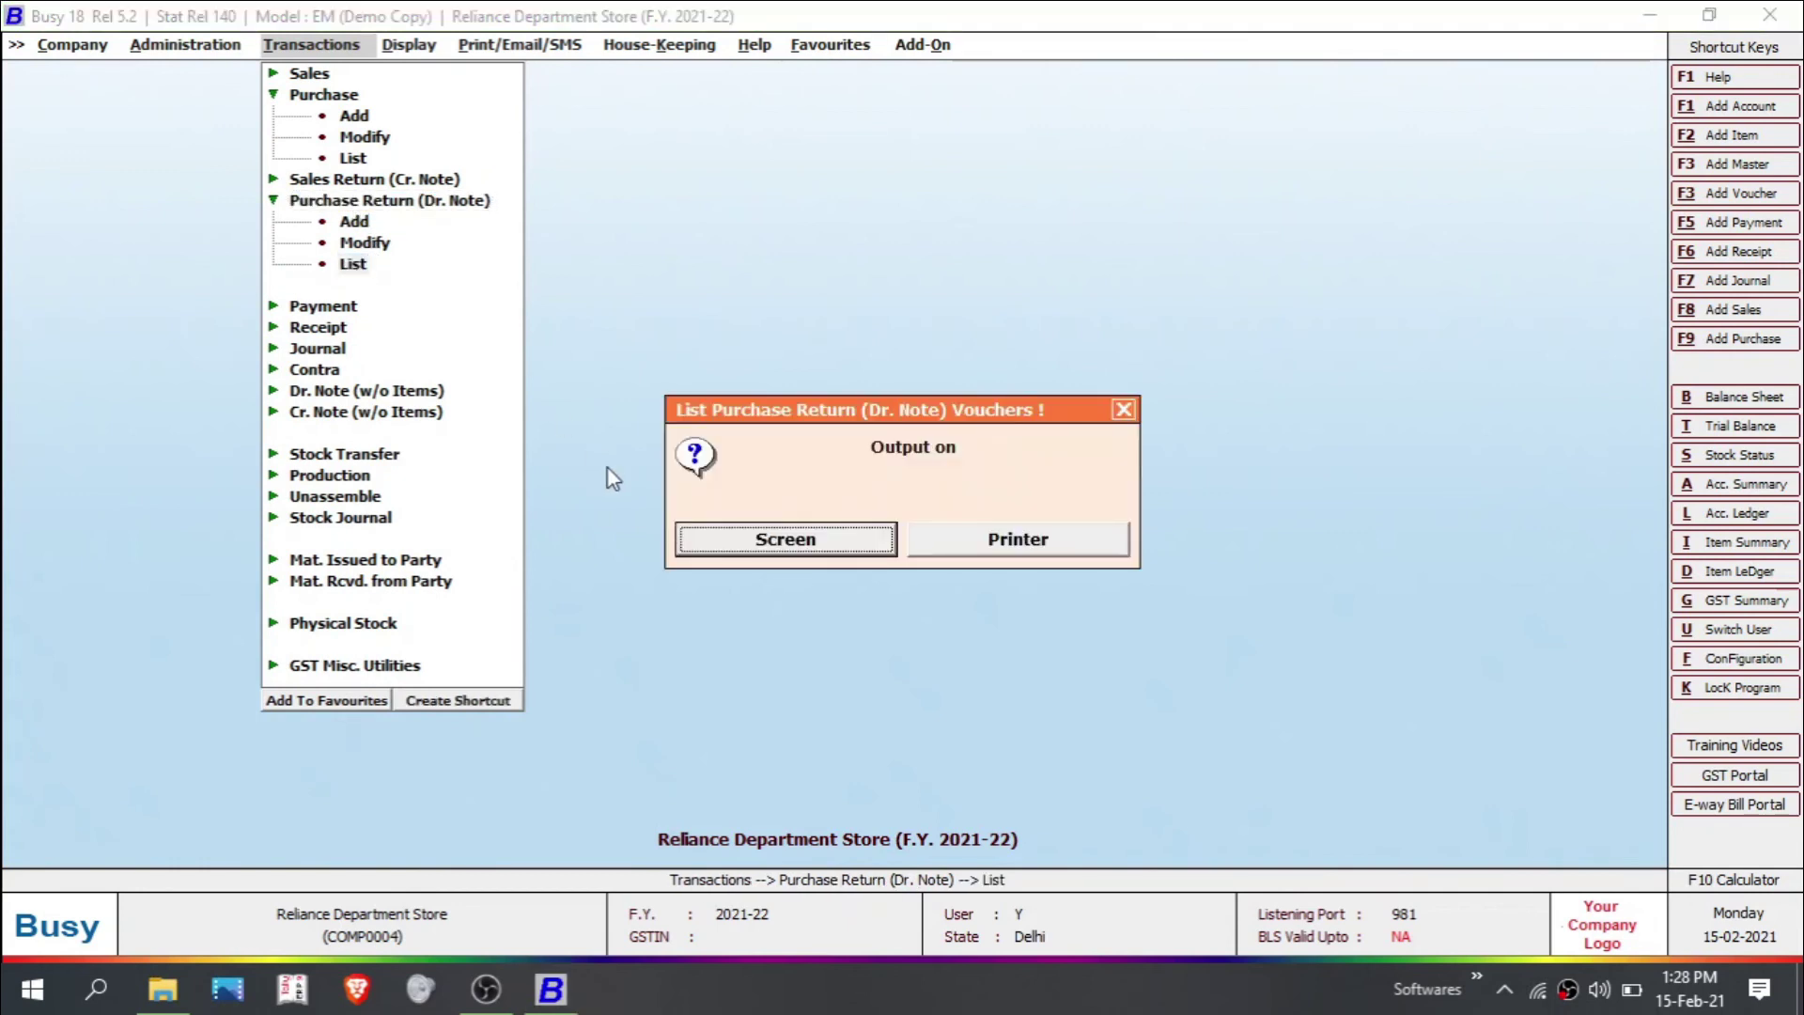
{"action": "left_click", "coordinate": [1123, 408]}
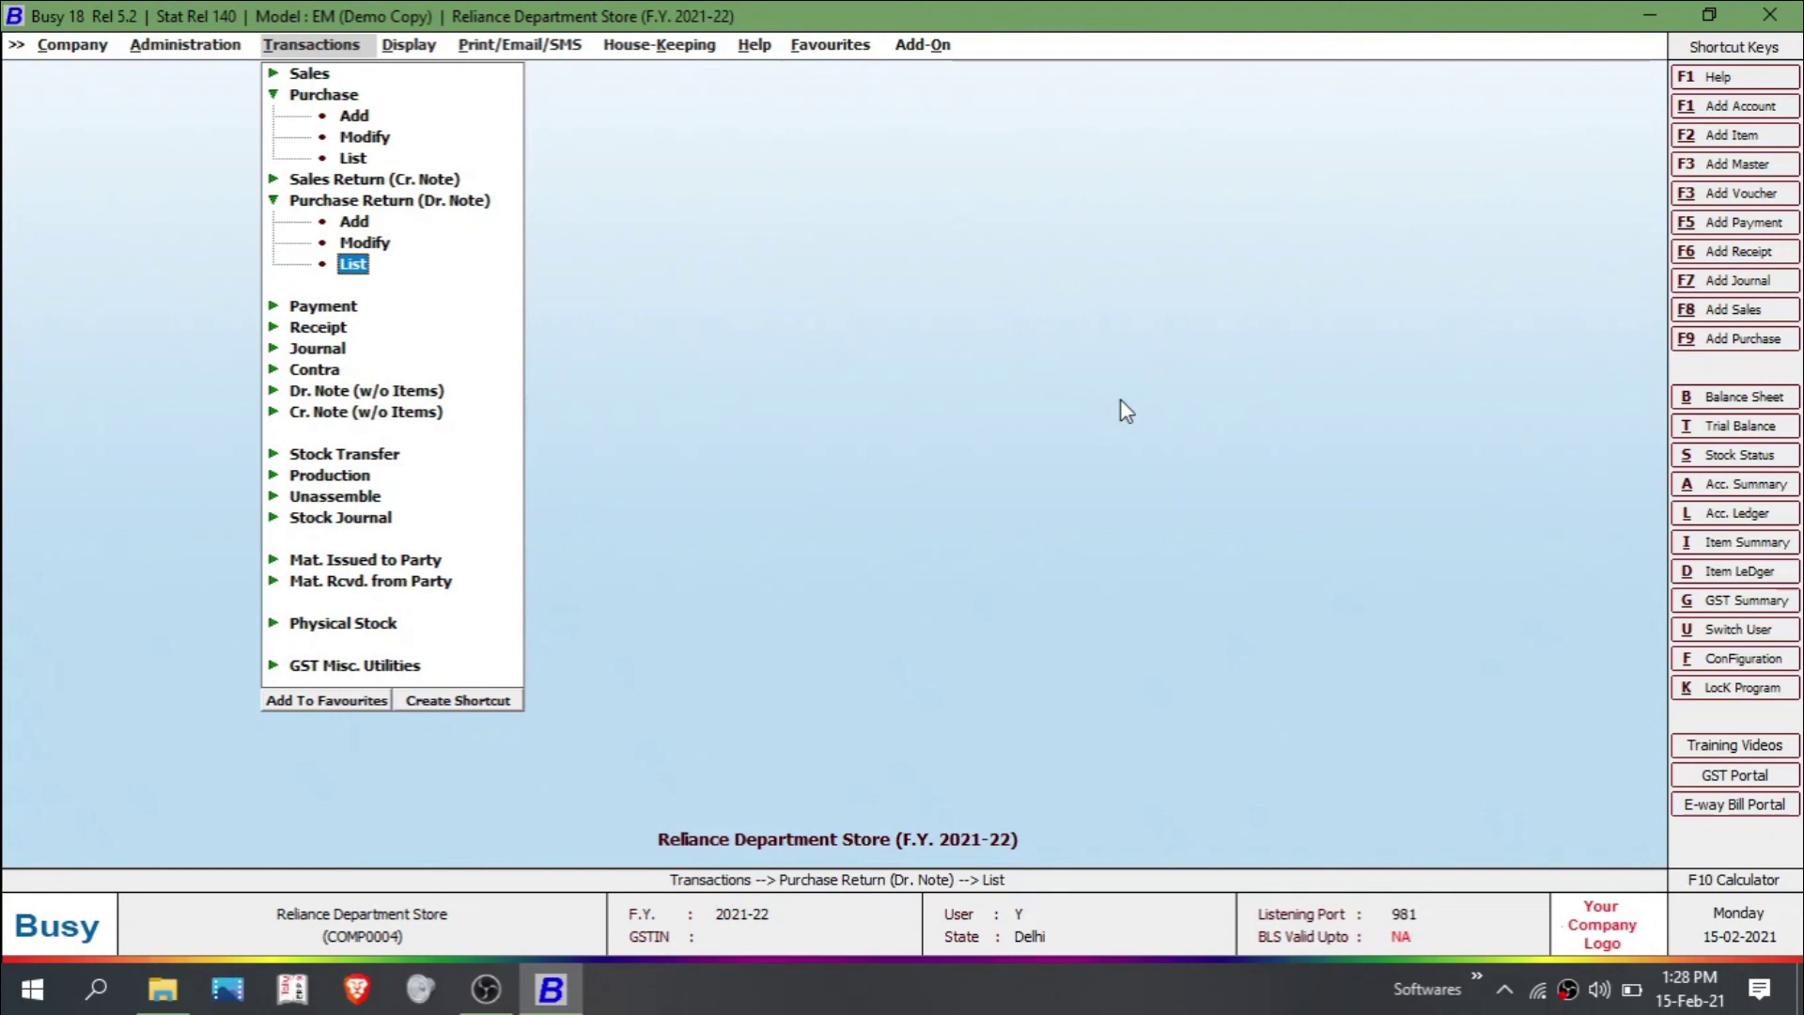
{"action": "key", "text": "Escape"}
{"action": "key", "text": "Escape"}
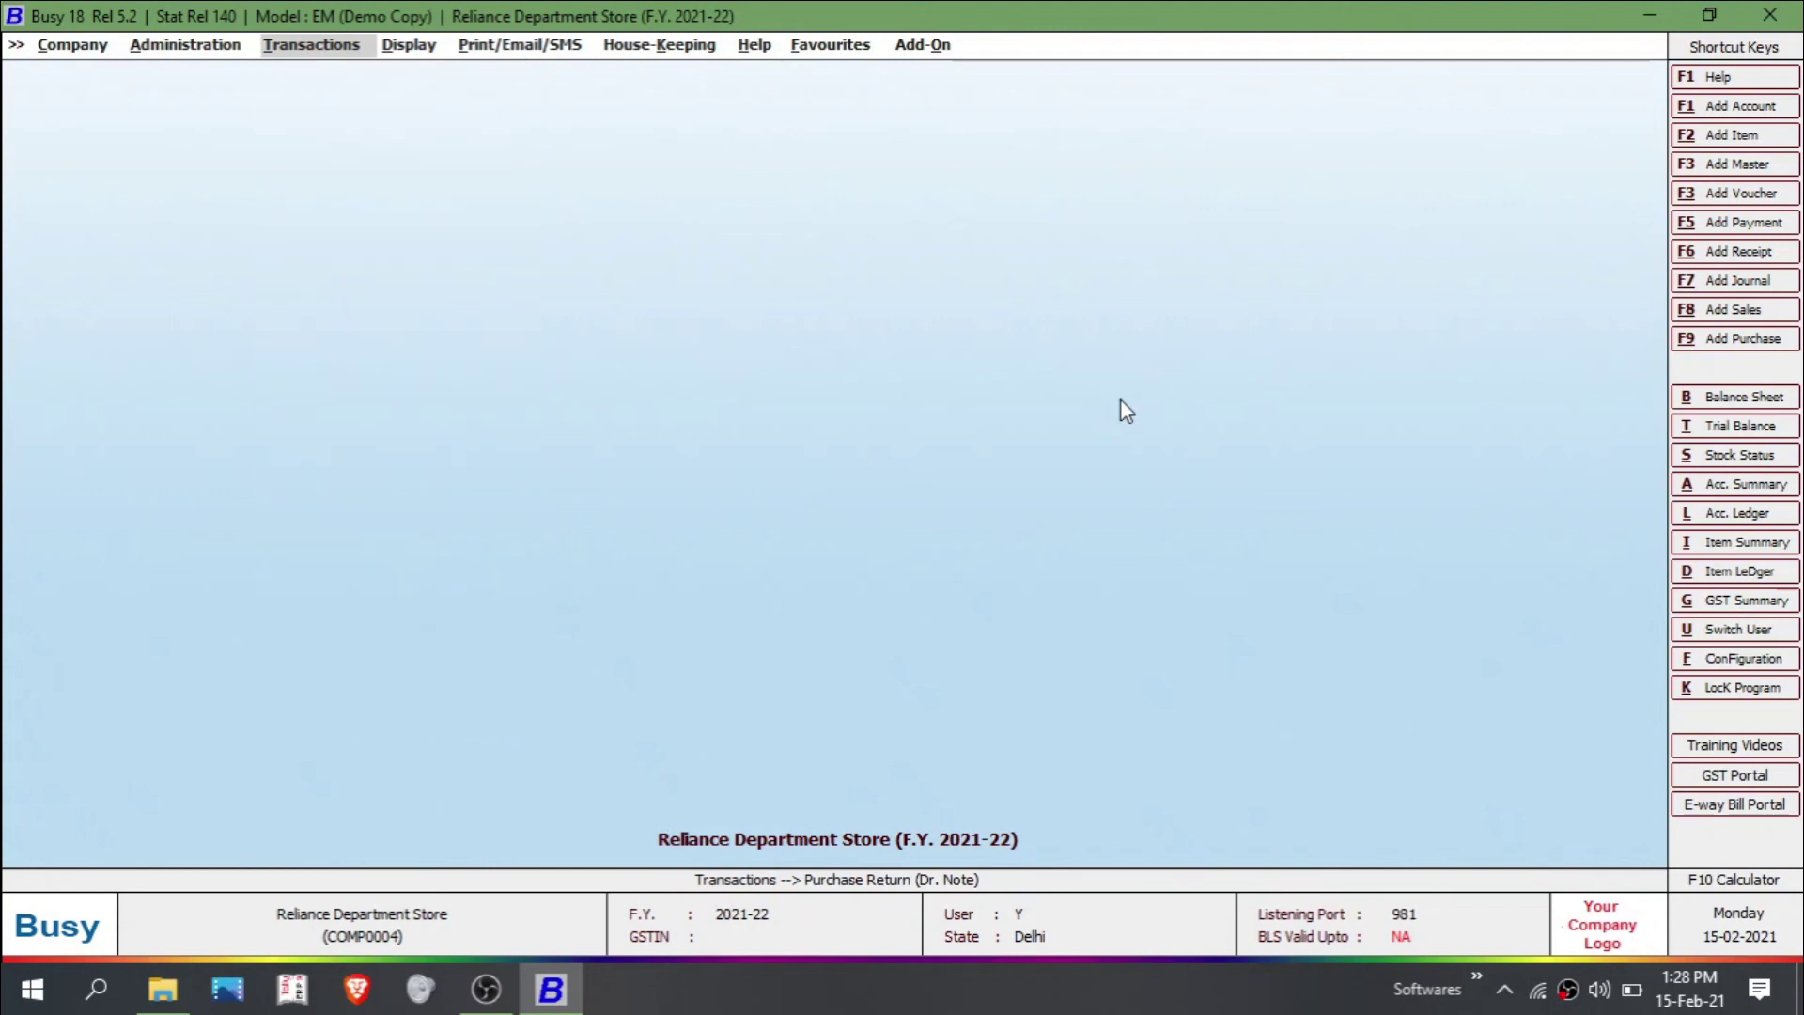